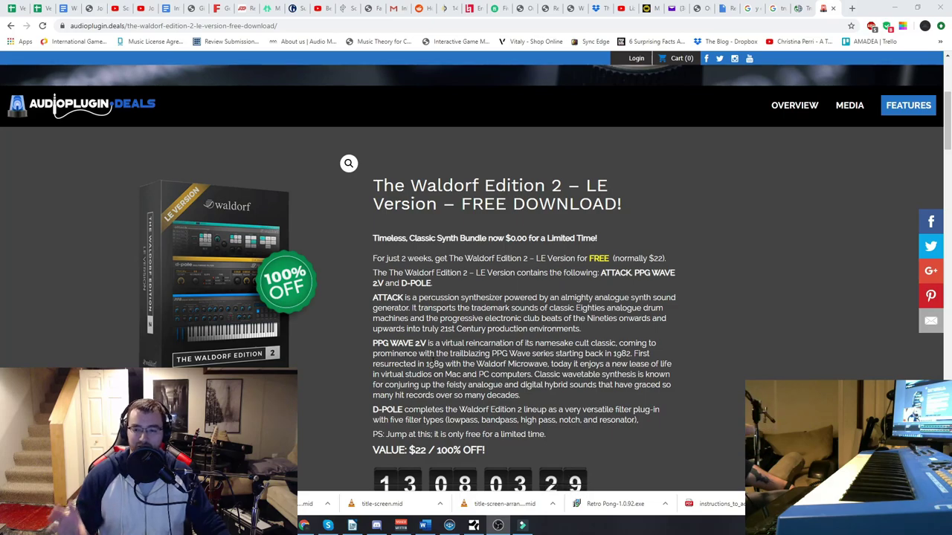
Step: Read the Waldorf Edition 2 – LE Version offer from the description to its price, and switch to Studio One
scroll(727, 301, "down", 3)
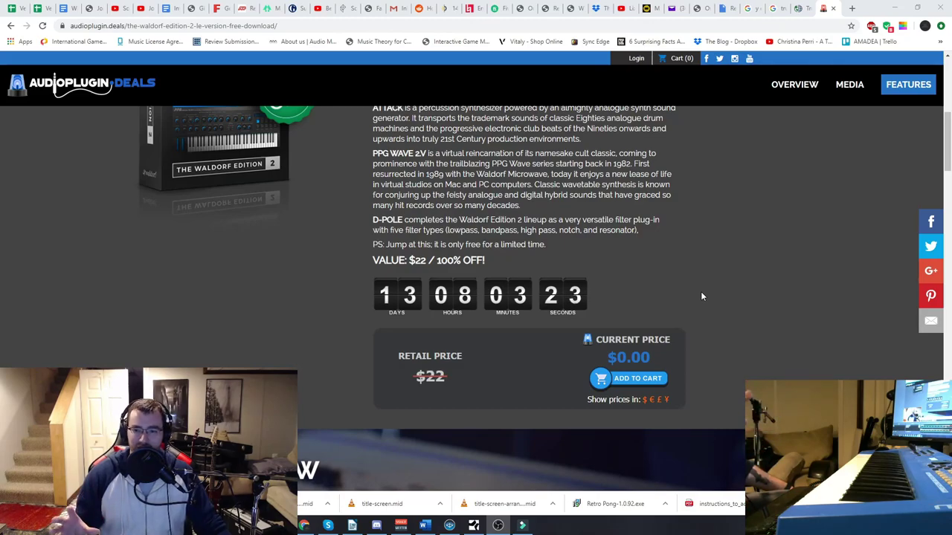
scroll(699, 291, "up", 2)
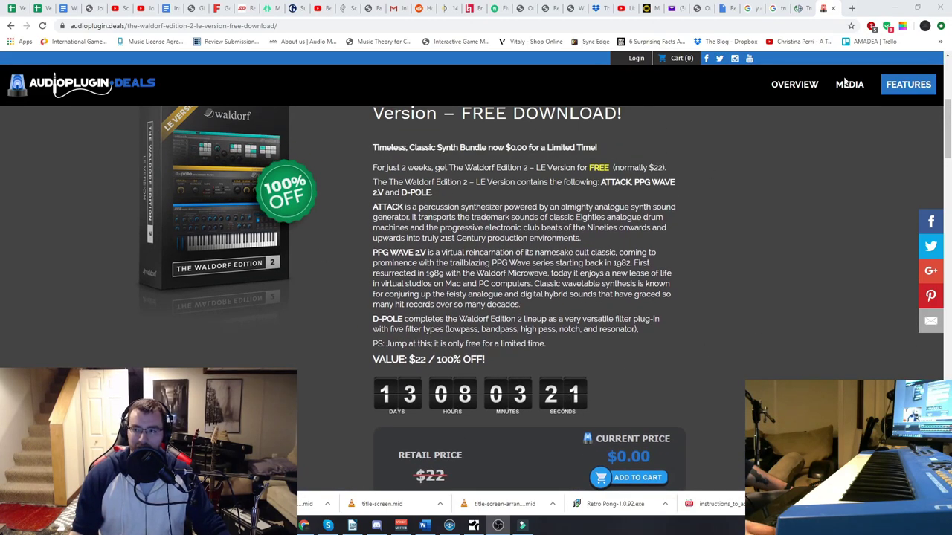
left_click(894, 8)
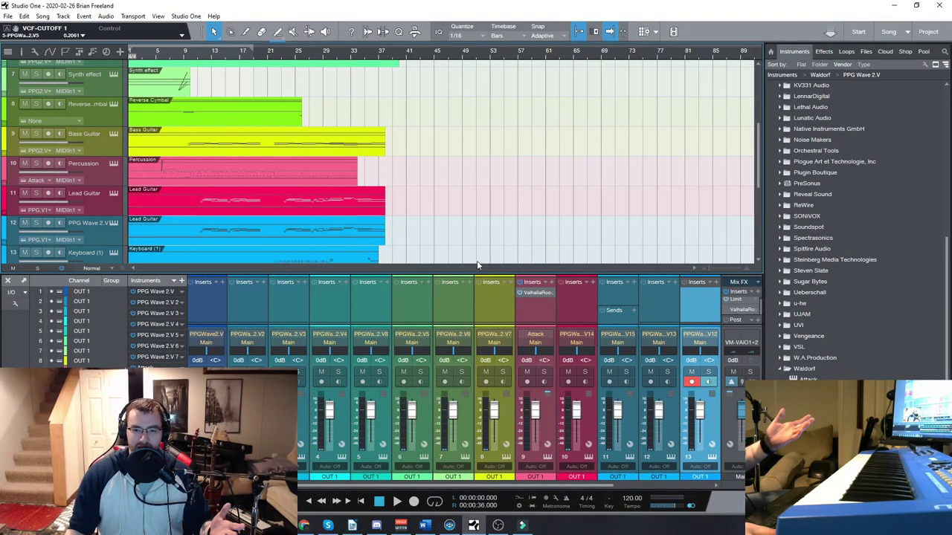
Step: Look through the song's full track list, from the synth octaves to the last keyboard track and back
scroll(478, 253, "up", 5)
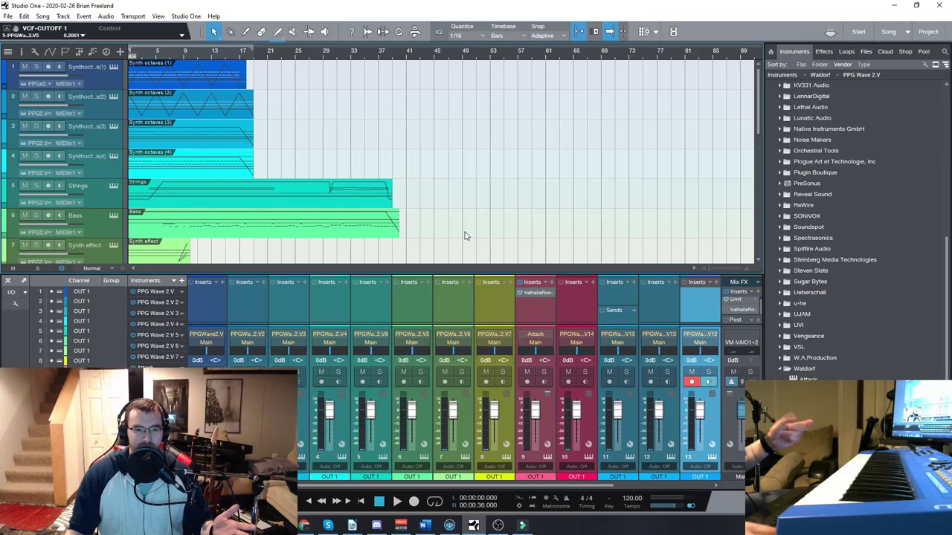
scroll(457, 236, "down", 5)
scroll(452, 235, "down", 5)
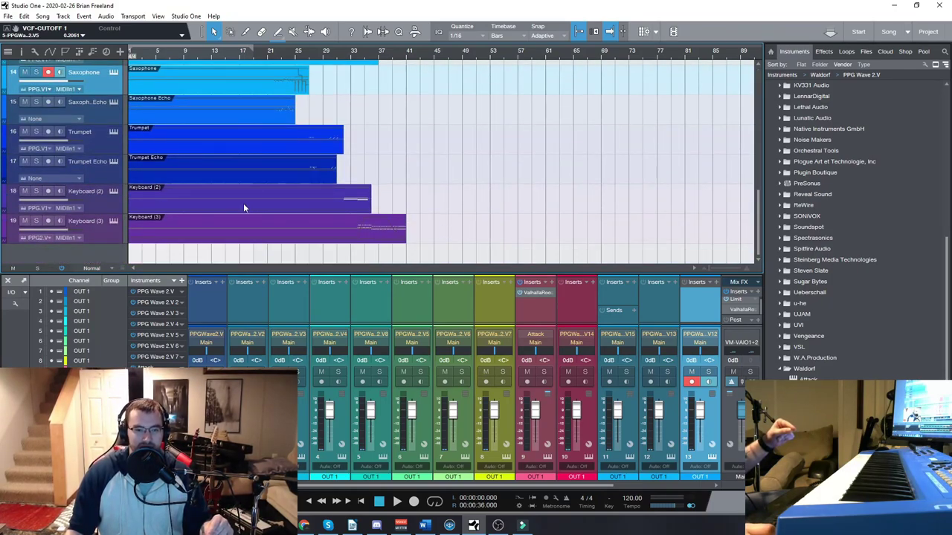
scroll(244, 208, "up", 10)
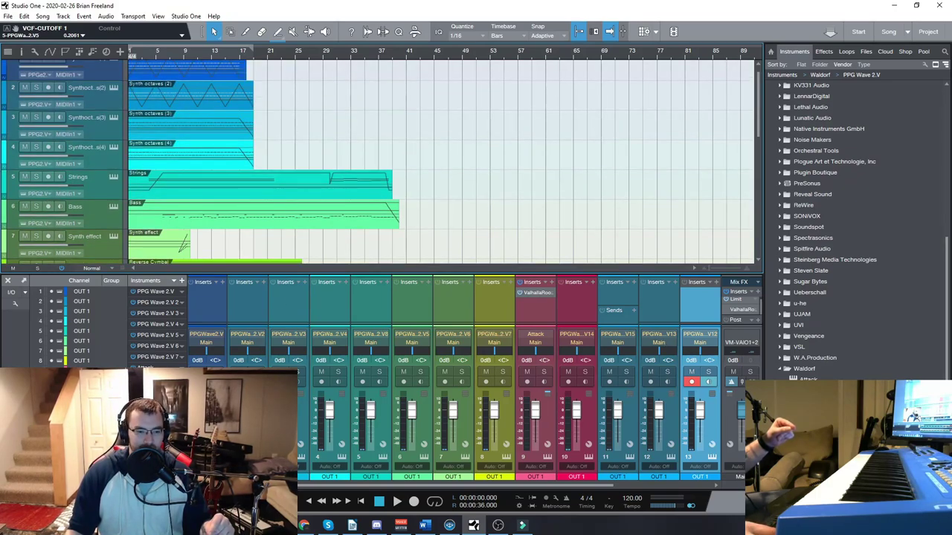
Step: Start playback of the song and inspect the notes of the Synth octaves (1) part, closing the note editor when done
left_click(396, 501)
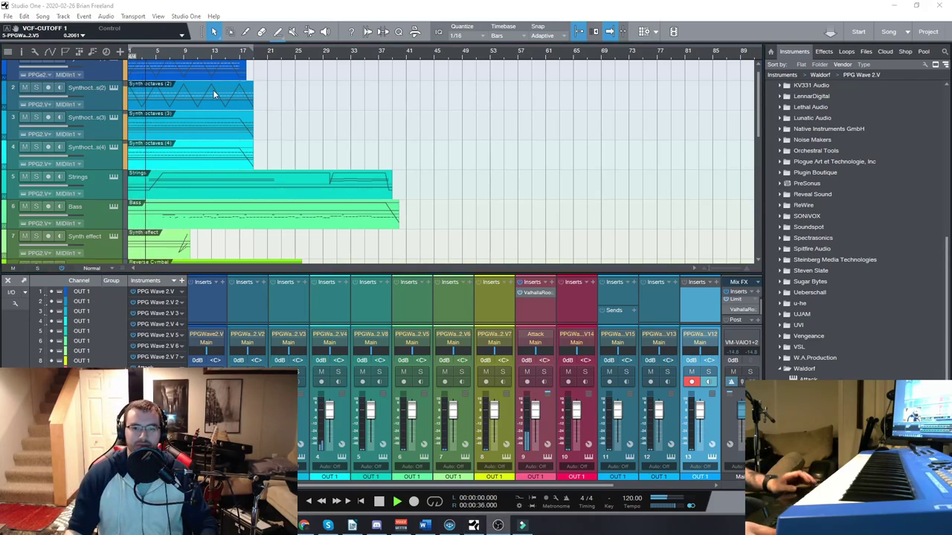
left_click(196, 72)
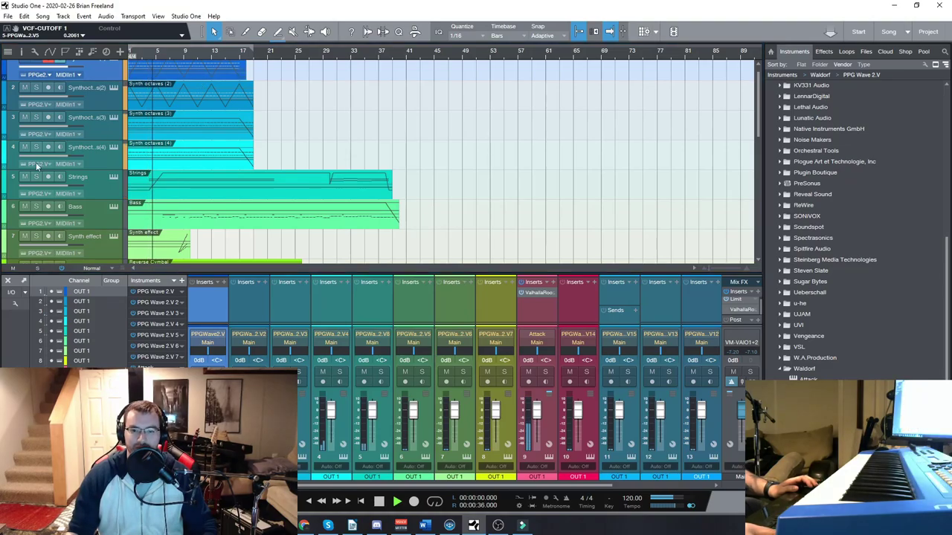
key("F2")
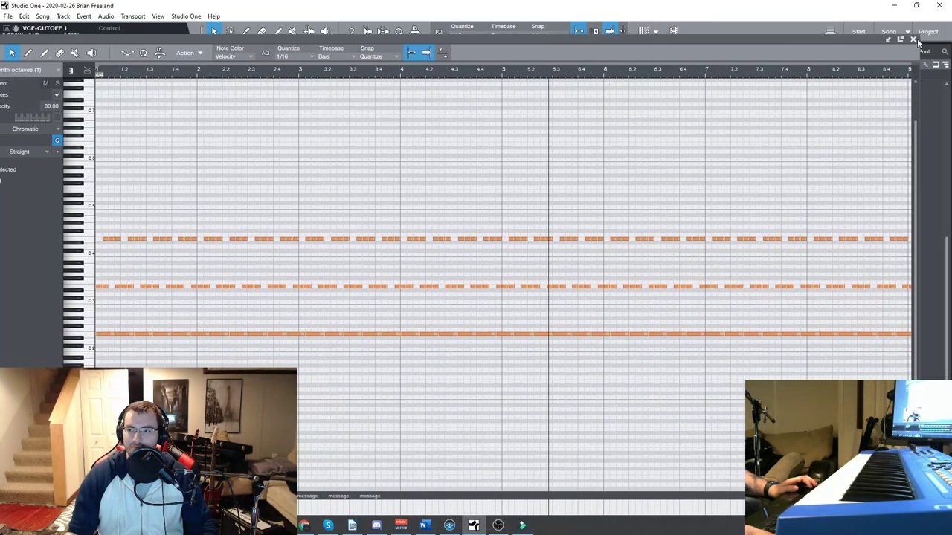
scroll(343, 273, "down", 5)
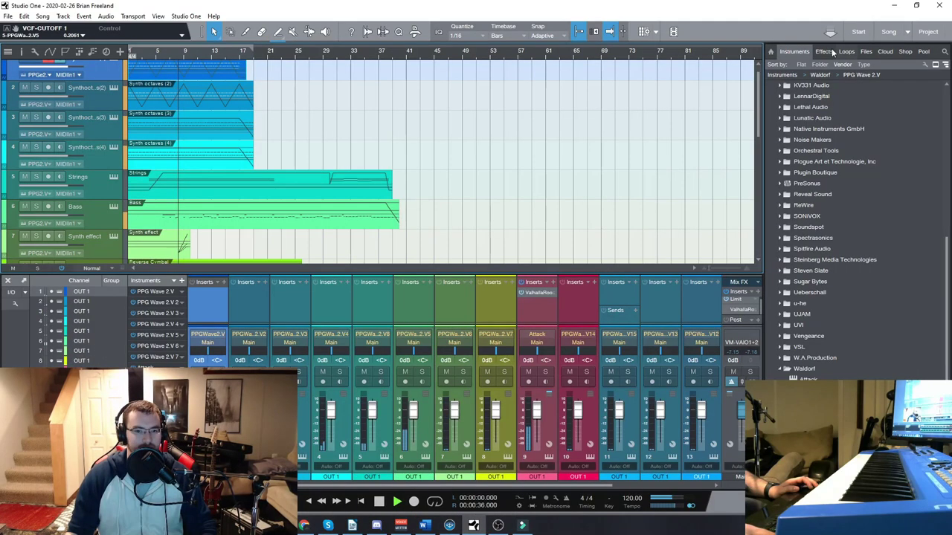
left_click(920, 40)
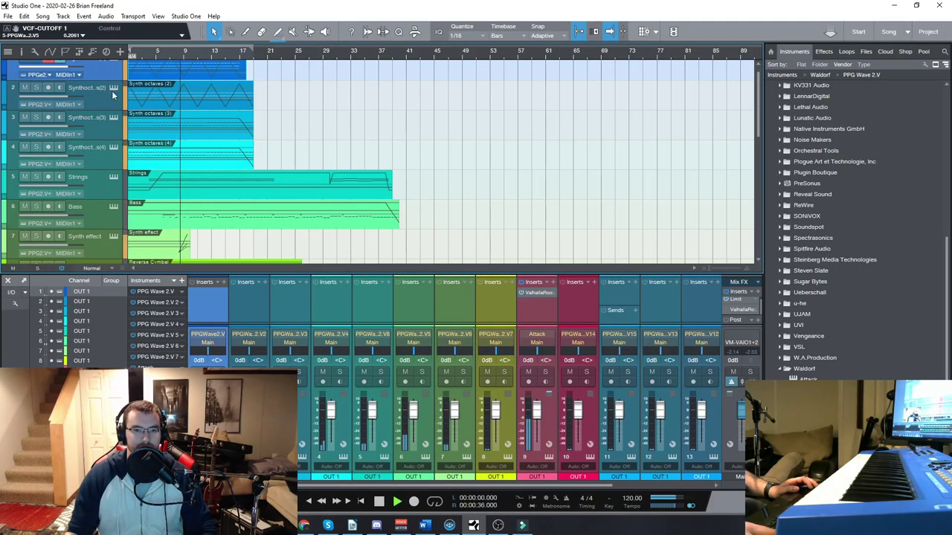
Step: Show the PPG Wave 2.V instrument of the Synth octaves (1) track and move its window off the early part of the arrangement
scroll(116, 94, "up", 1)
left_click(114, 67)
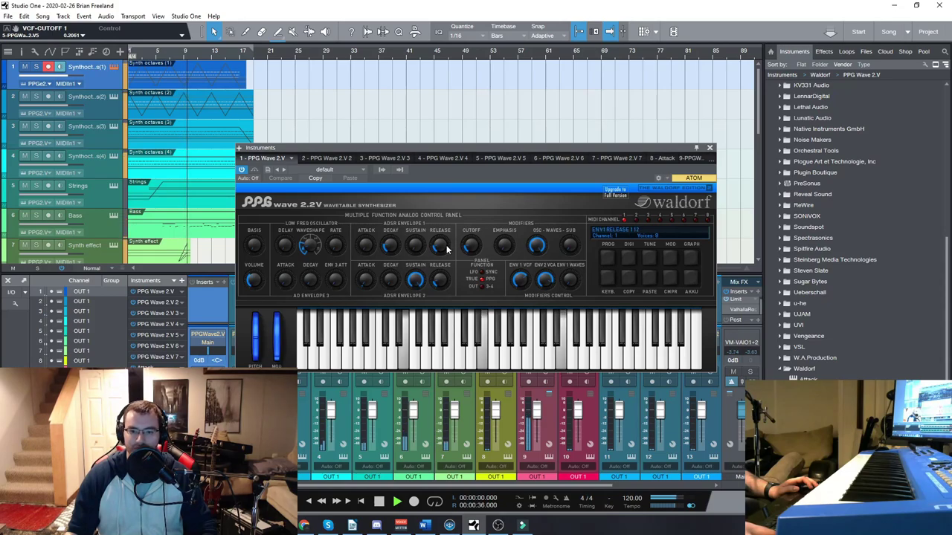
left_click_drag(505, 149, 609, 98)
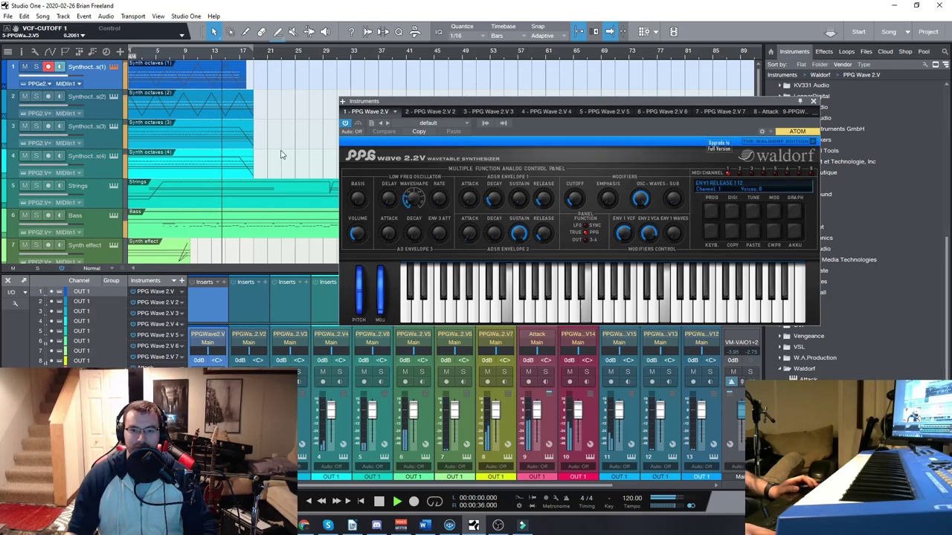
Step: Reduce the track height until all 19 tracks fit, and place the instrument window beneath them while the song plays
scroll(281, 154, "down", 3)
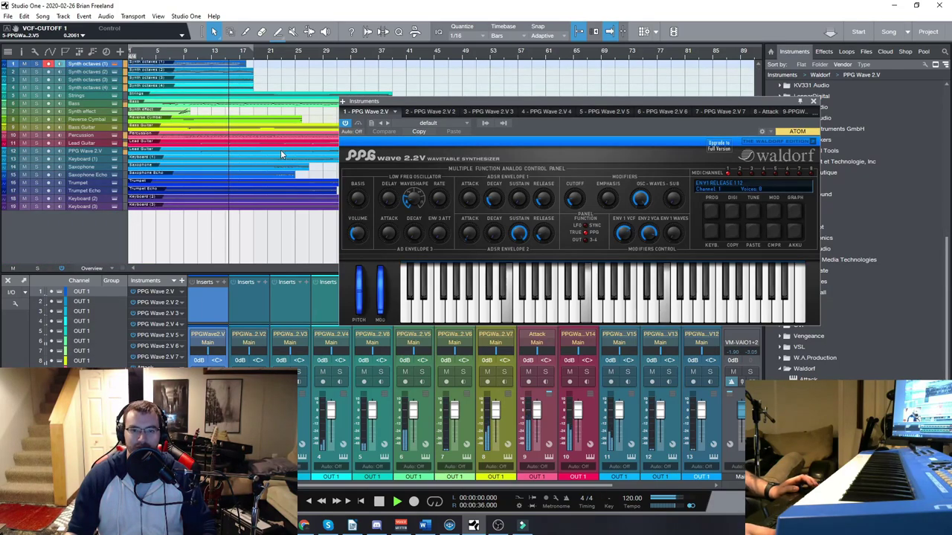
left_click_drag(626, 99, 515, 220)
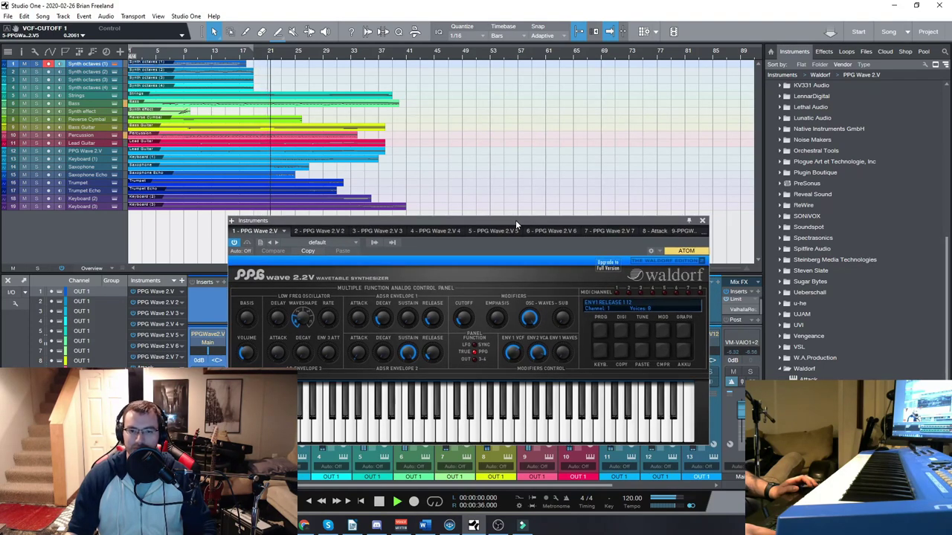
left_click_drag(515, 220, 511, 219)
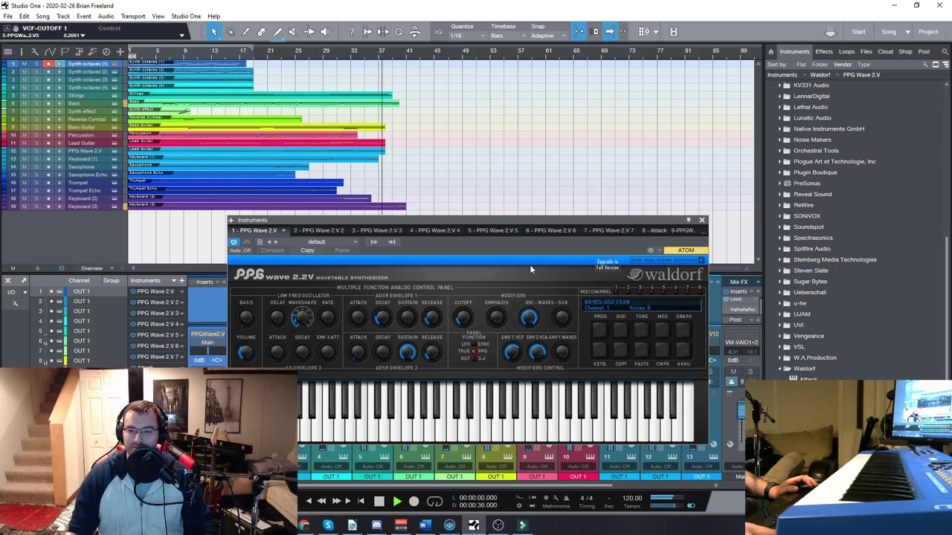
left_click_drag(543, 218, 535, 212)
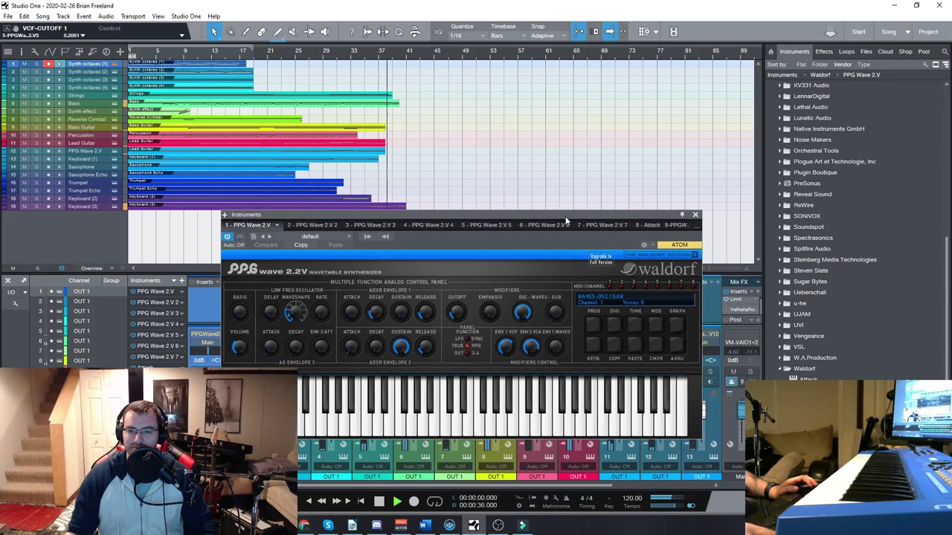
Step: Stop playback and close the PPG Wave 2.V window
left_click(379, 503)
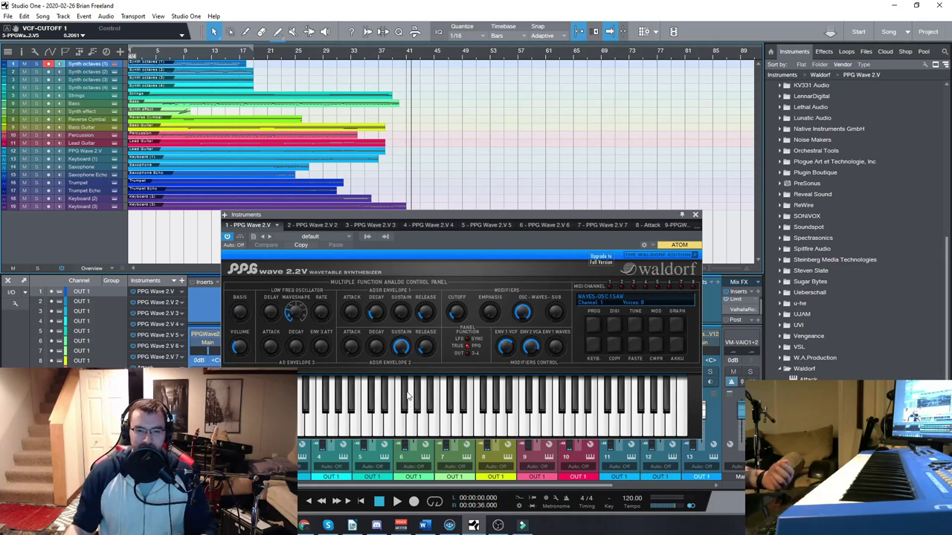
left_click_drag(477, 217, 481, 175)
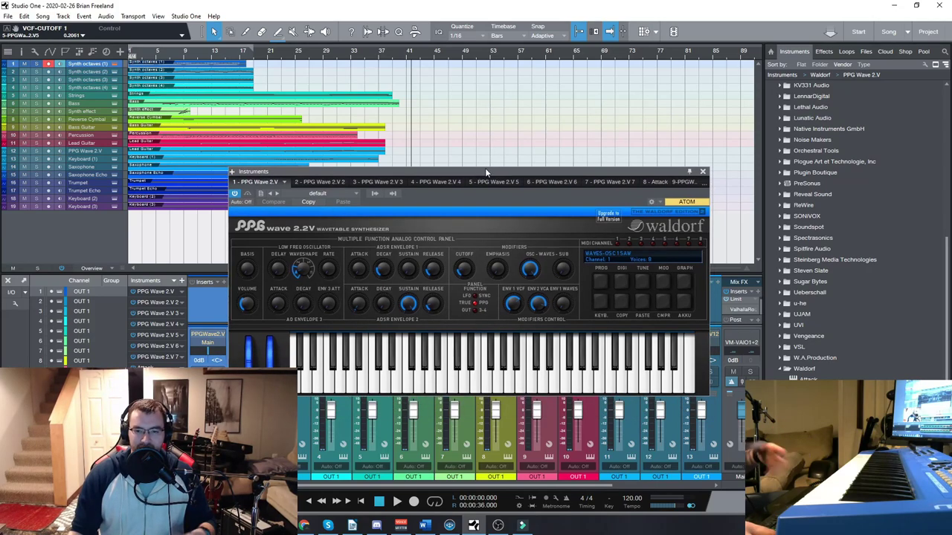
left_click(703, 172)
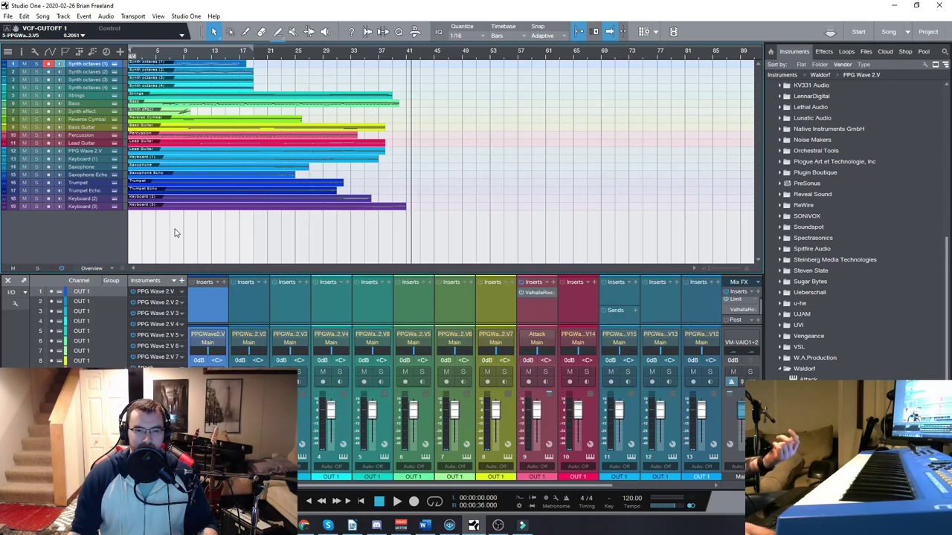
Step: Enlarge the tracks and reopen the PPG Wave 2.V instrument of the Synth octaves (1) track, moving its window up over the arrangement
scroll(200, 201, "up", 2)
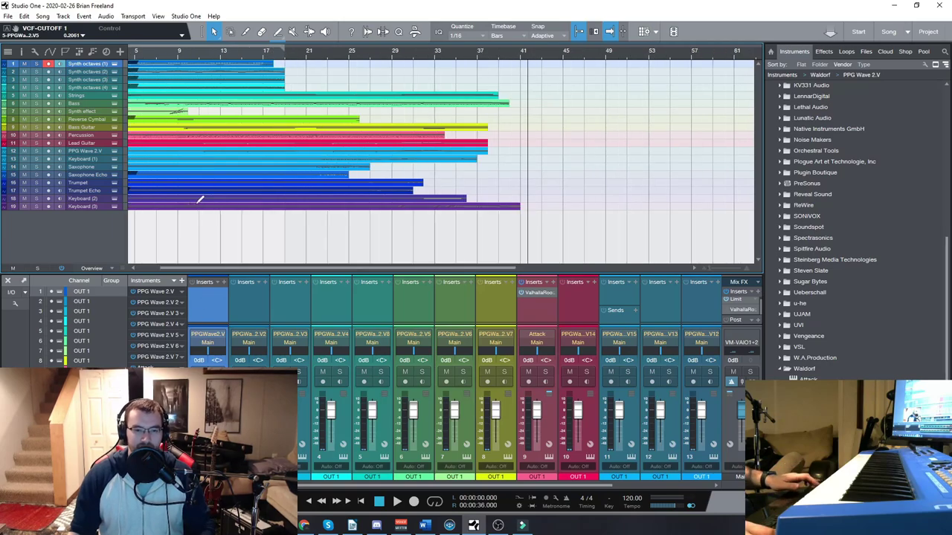
scroll(189, 191, "up", 3)
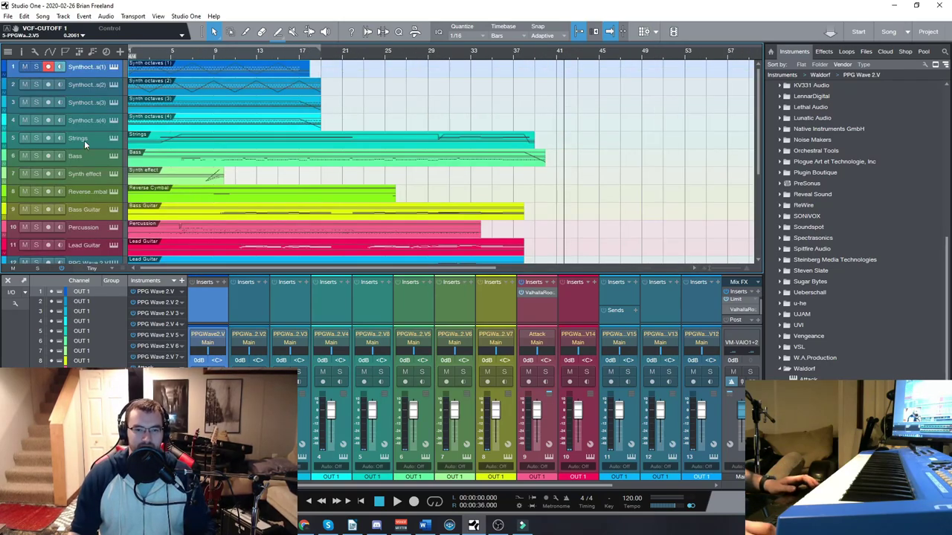
left_click(115, 69)
left_click_drag(488, 174, 451, 117)
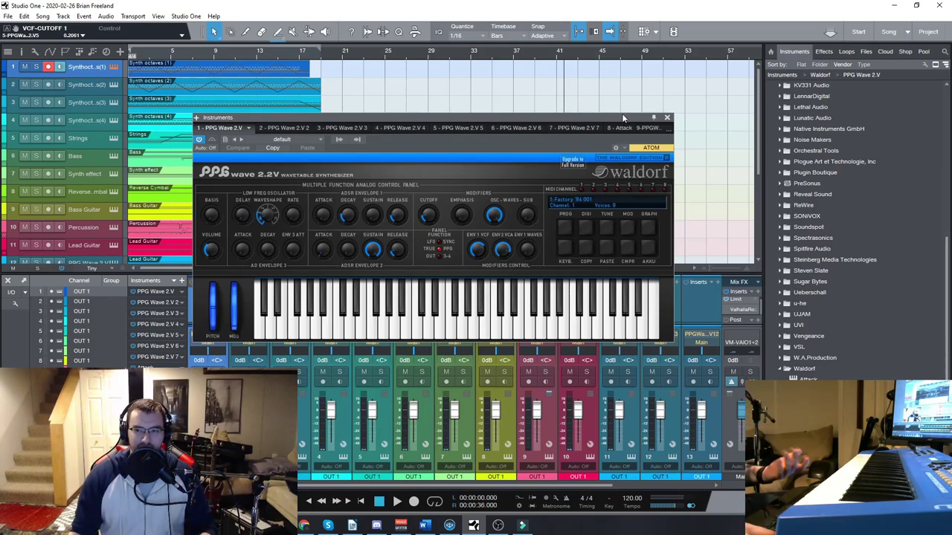
left_click_drag(541, 126, 516, 105)
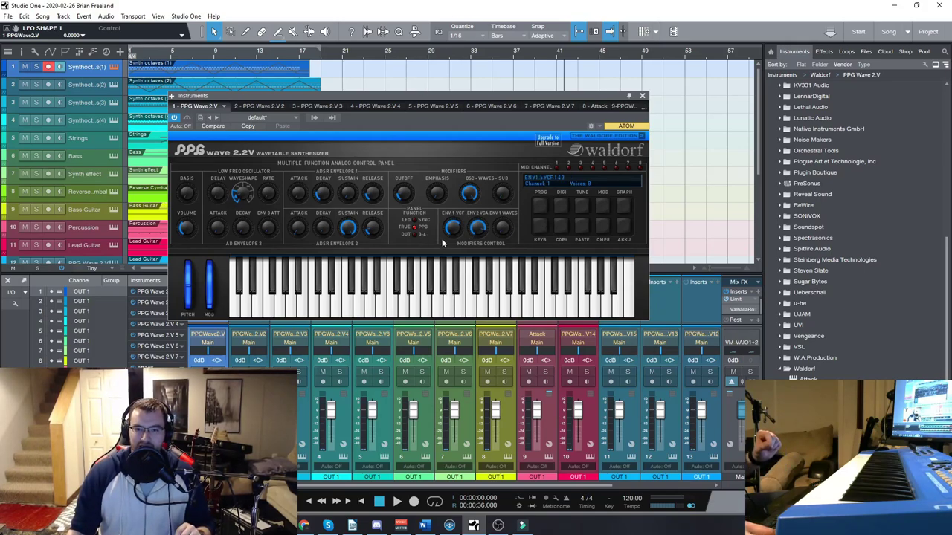
Step: Examine the synth's list of Factory '84 programs without choosing a different one
left_click(550, 178)
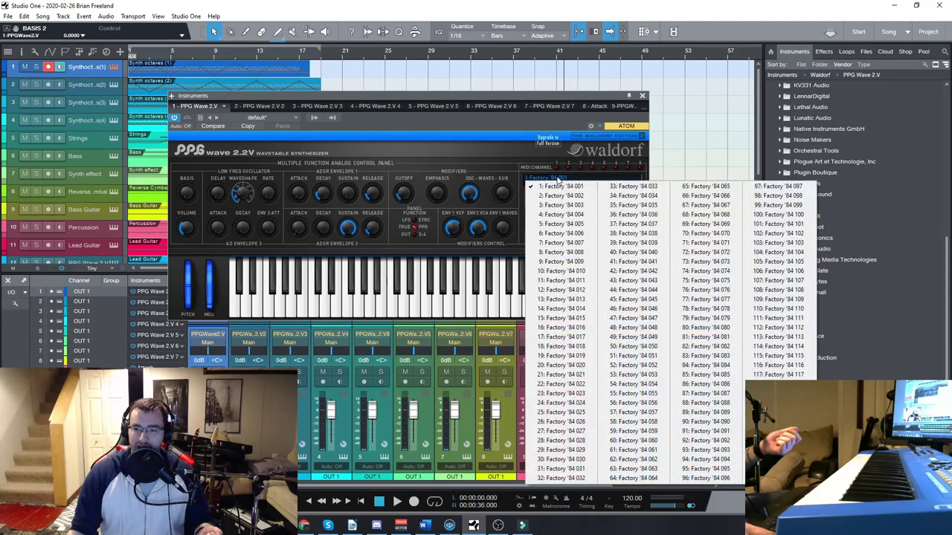
left_click(559, 182)
left_click_drag(551, 97, 516, 60)
left_click(524, 140)
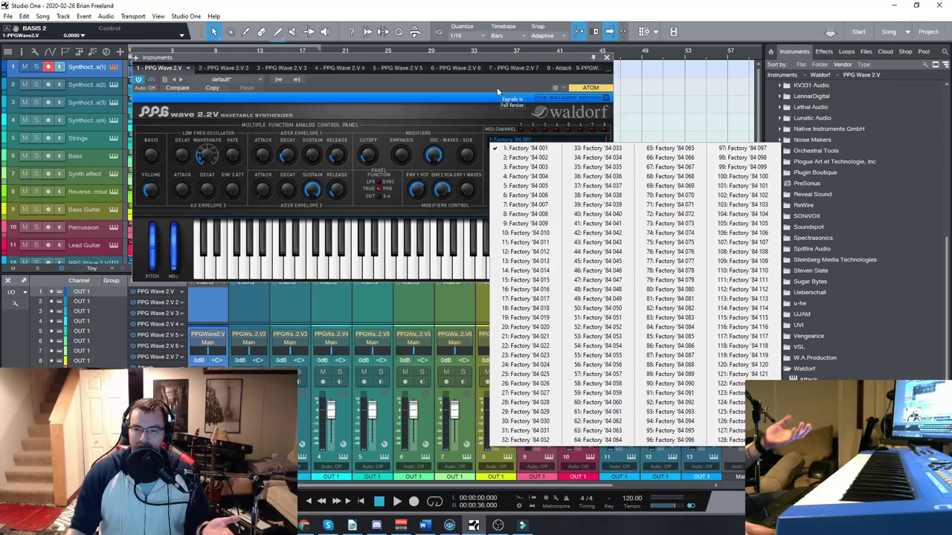
left_click(496, 66)
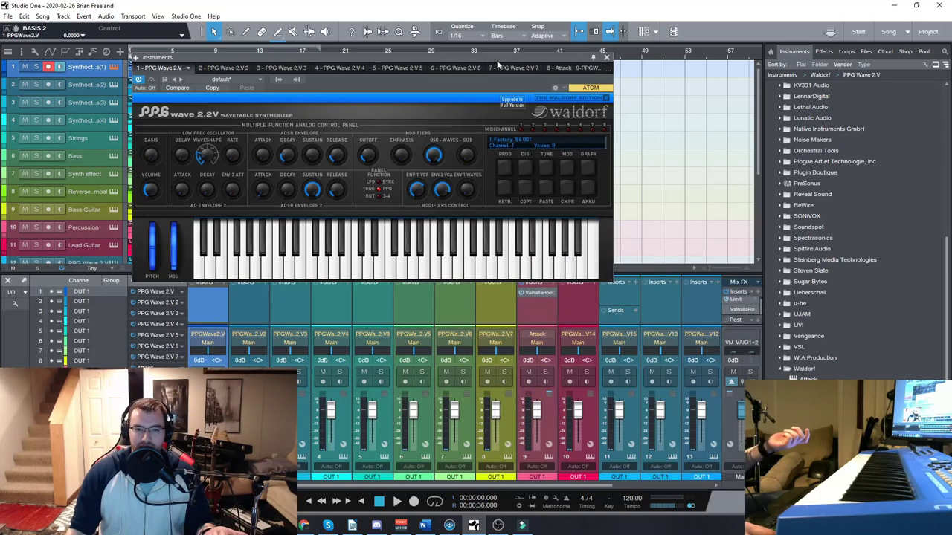
Step: Close the first synth's window and open the Trumpet track's PPG Wave 2.V instrument
left_click(607, 57)
scroll(326, 199, "down", 3)
scroll(298, 206, "down", 2)
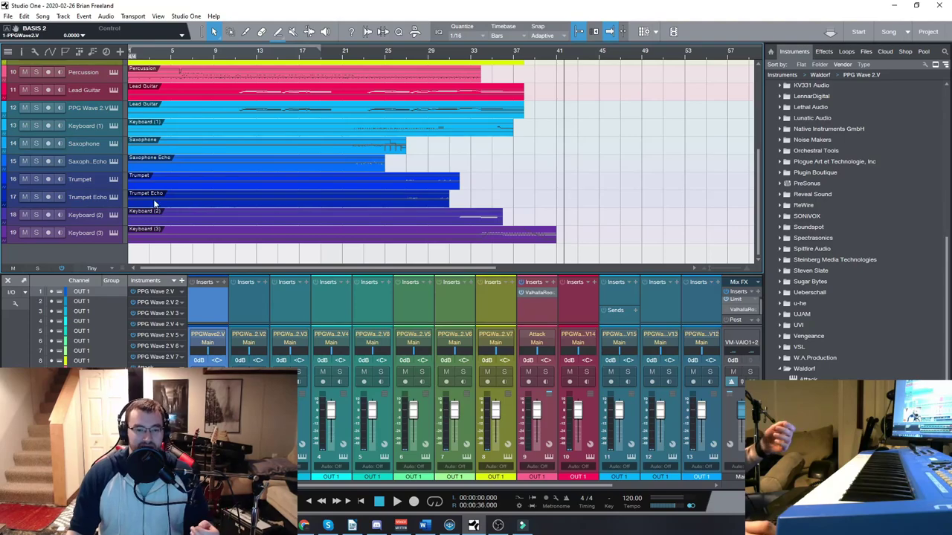
left_click(107, 180)
left_click(113, 179)
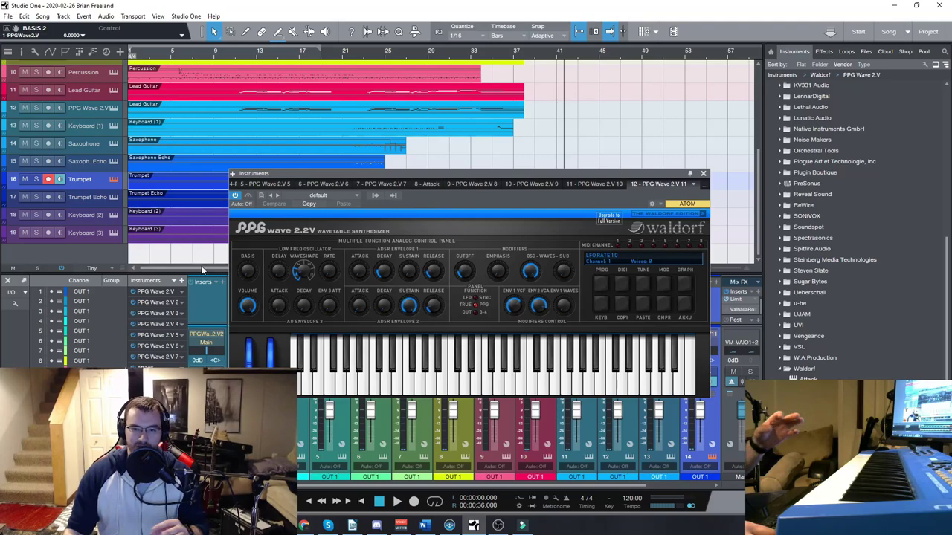
left_click_drag(454, 191, 454, 163)
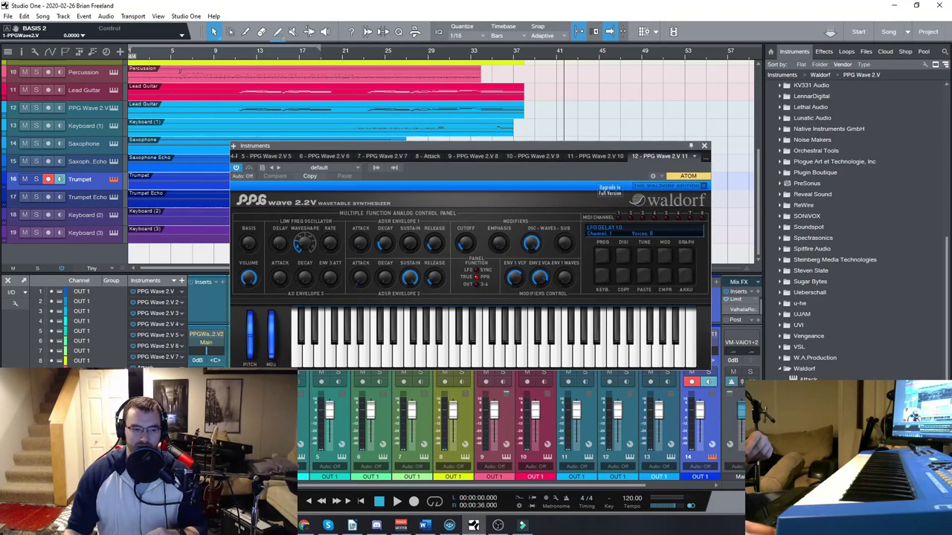
Step: Set the Basis of the Trumpet track's PPG Wave synth to 53
left_click(497, 524)
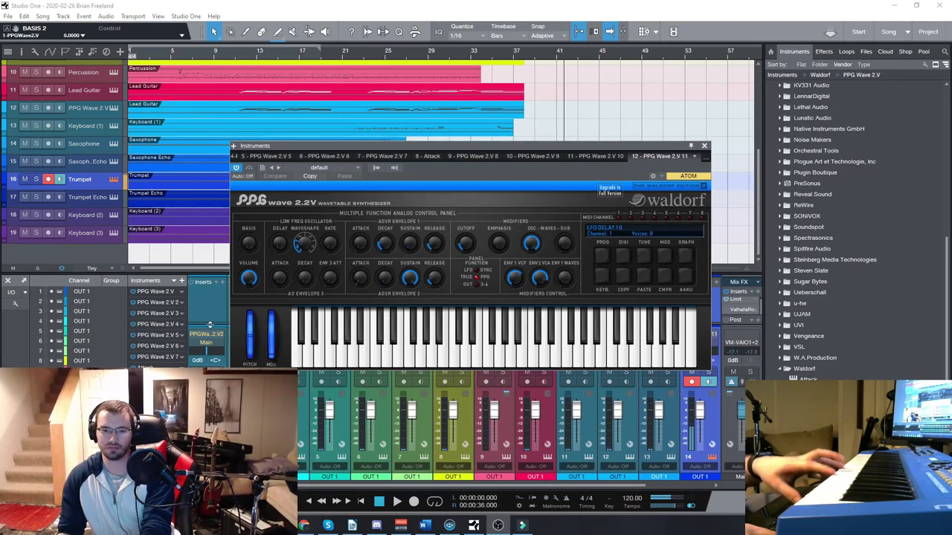
left_click(253, 239)
left_click_drag(254, 239, 255, 229)
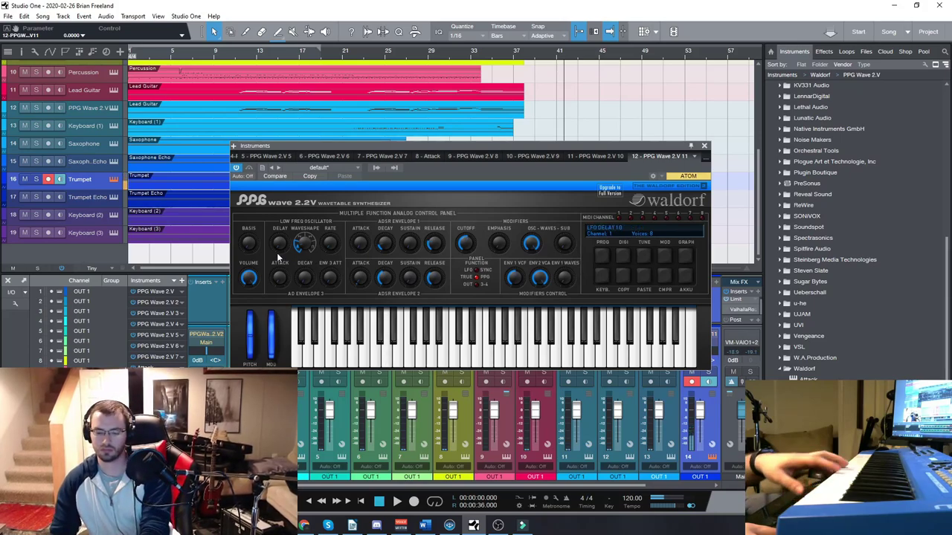
left_click_drag(253, 223, 254, 206)
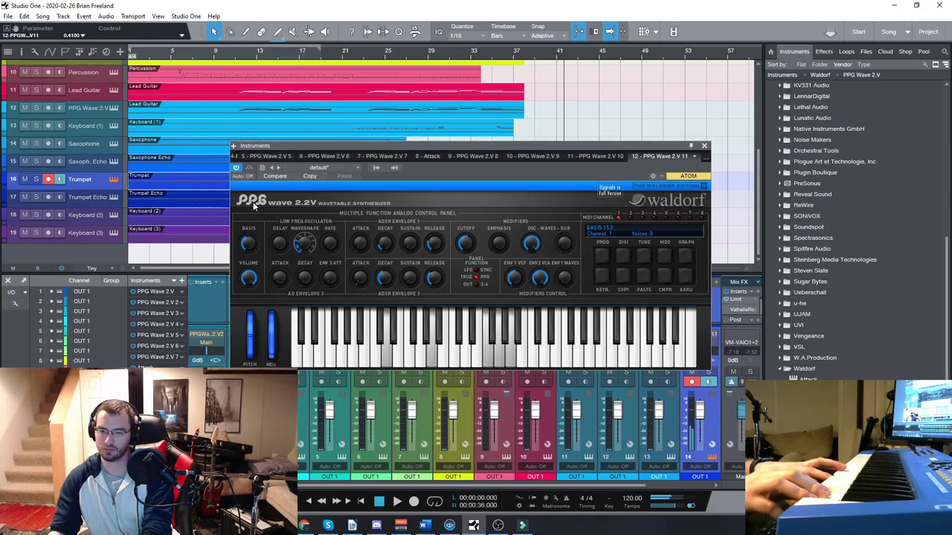
Step: On ADSR Envelope 1 of the Trumpet synth, set Attack to 25, adjust Decay and set Sustain to 17
left_click_drag(359, 243, 363, 214)
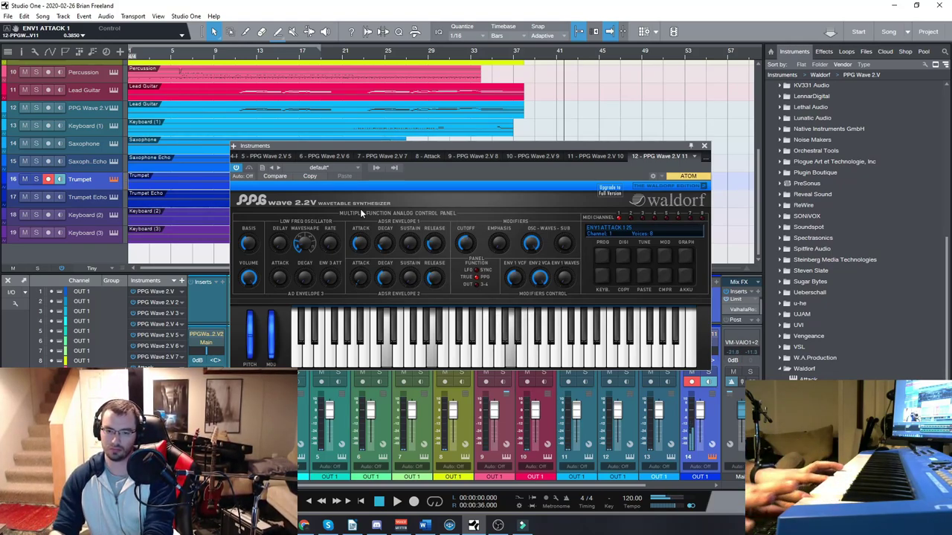
left_click_drag(385, 245, 409, 222)
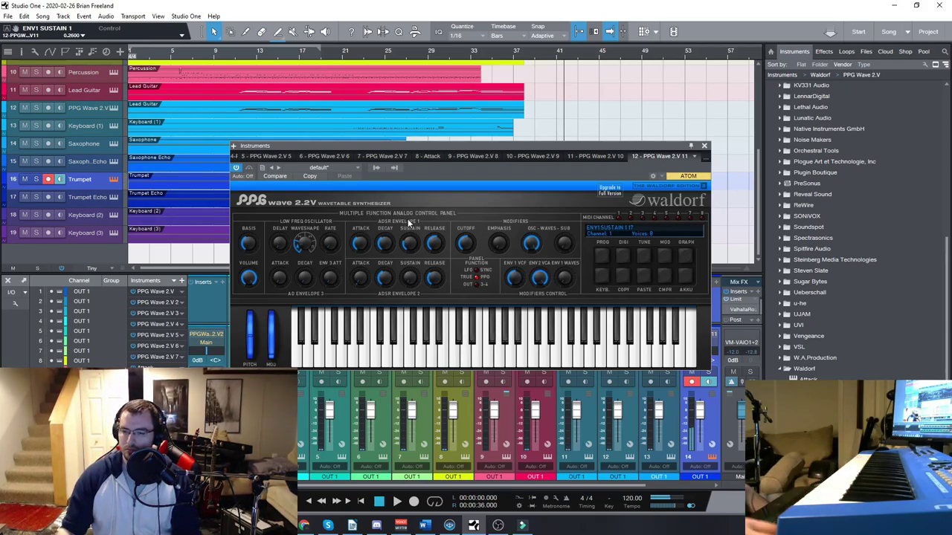
Step: Turn on LFO Sync on the Trumpet track's PPG Wave synth and lower its Waves-Osc modifier
left_click(479, 273)
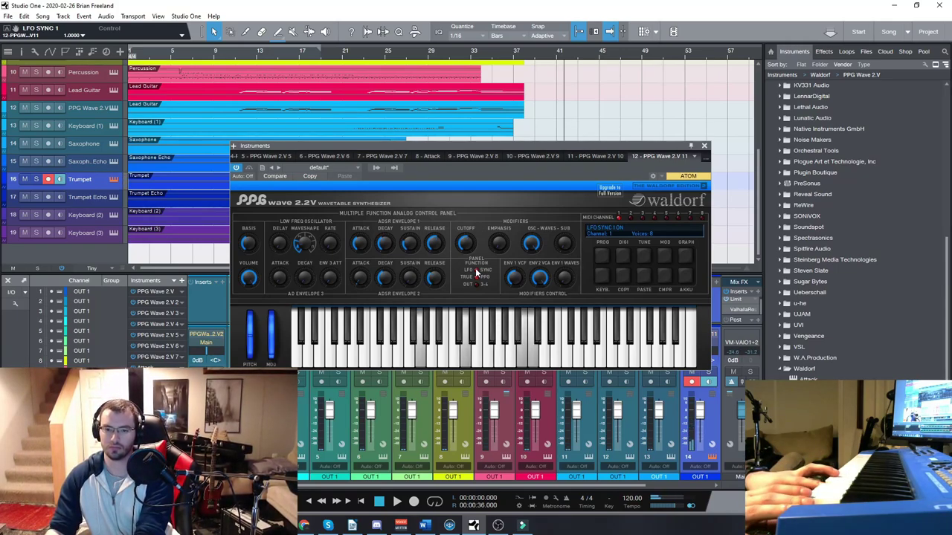
mouse_move(332, 276)
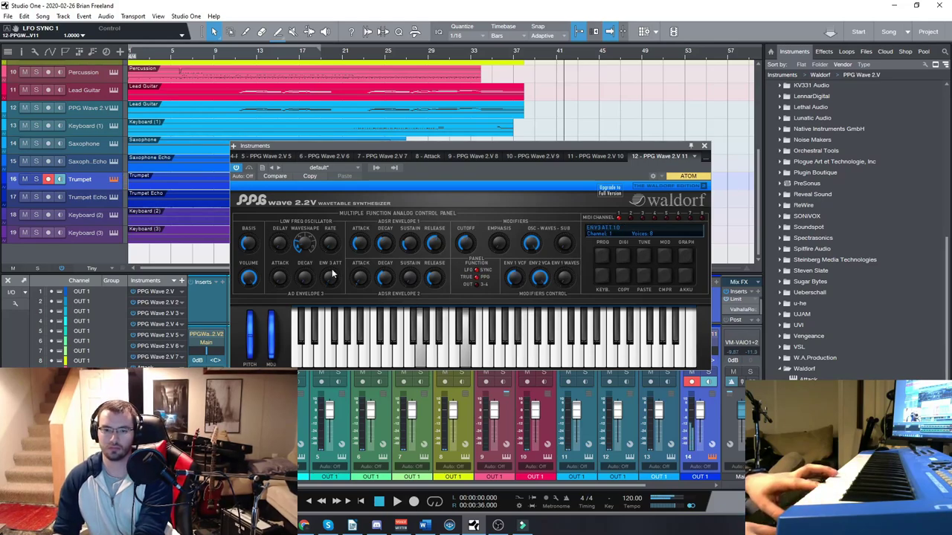
mouse_move(518, 281)
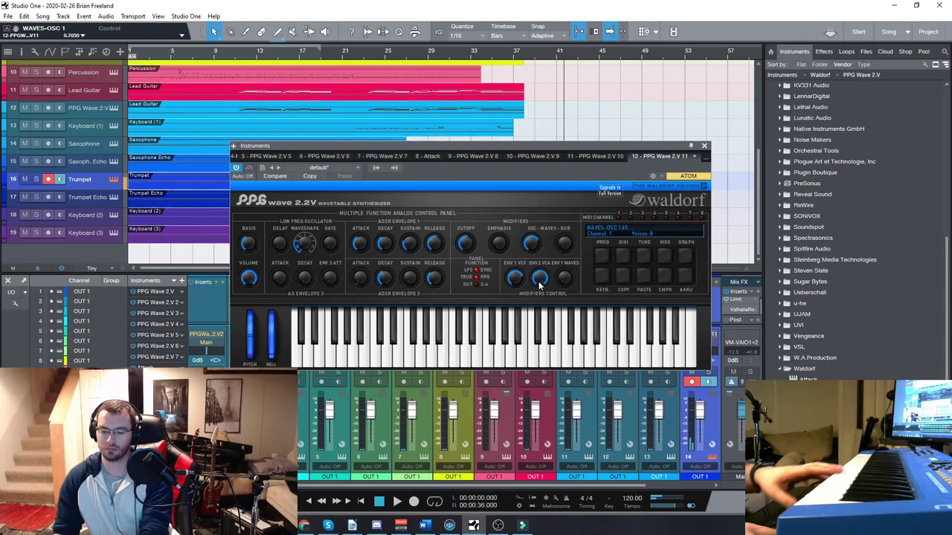
scroll(539, 285, "down", 1)
scroll(540, 294, "down", 4)
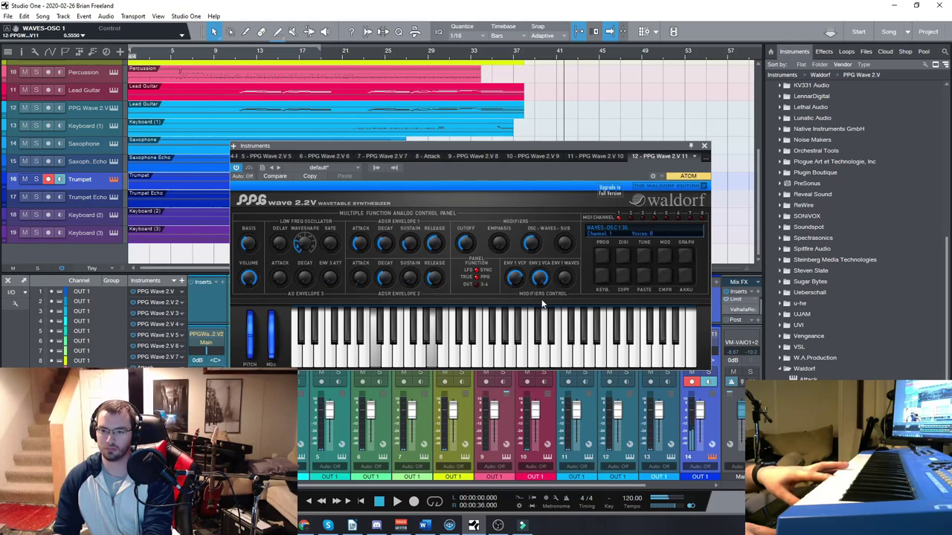
left_click_drag(544, 315, 544, 333)
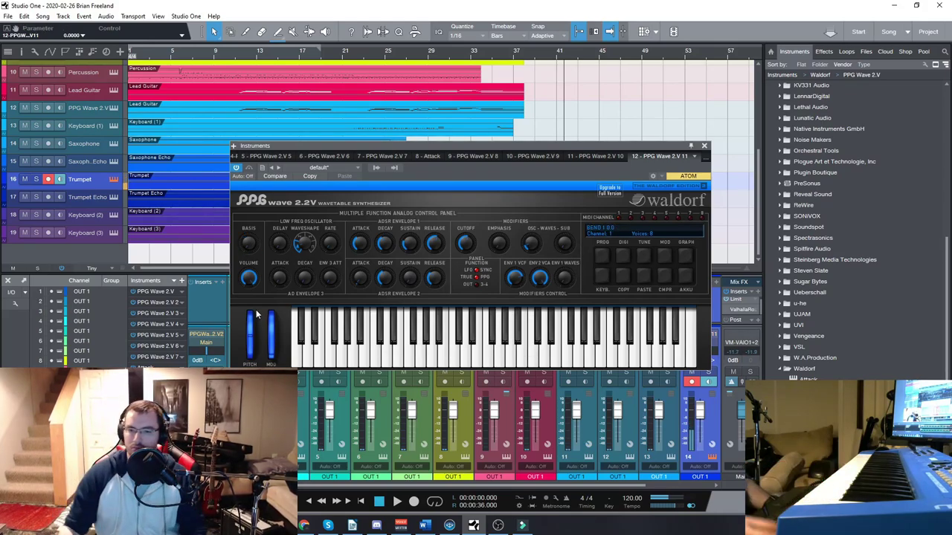
Step: Load program 49, Factory '84 049, on the Trumpet track's PPG Wave synth and set Waves-Osc to 0.47
left_click(621, 227)
left_click(716, 372)
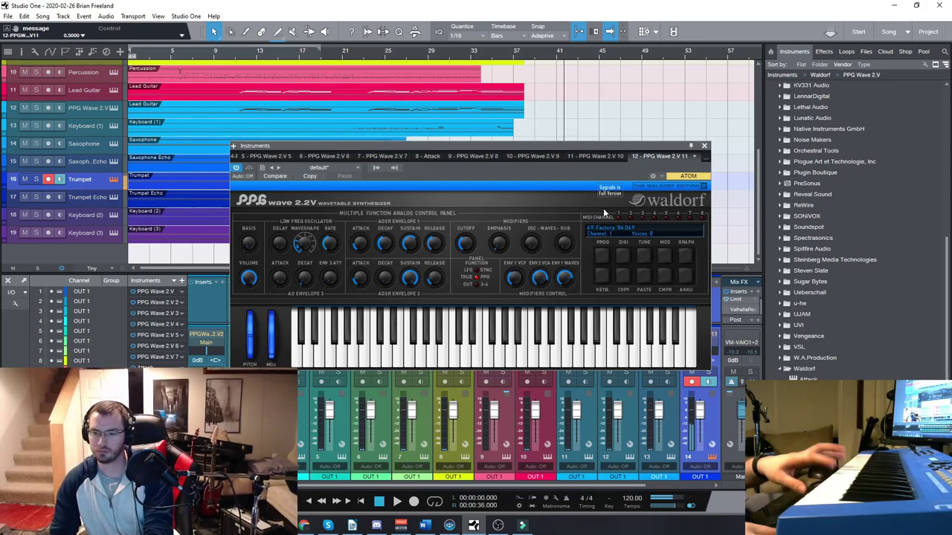
left_click_drag(517, 282, 526, 243)
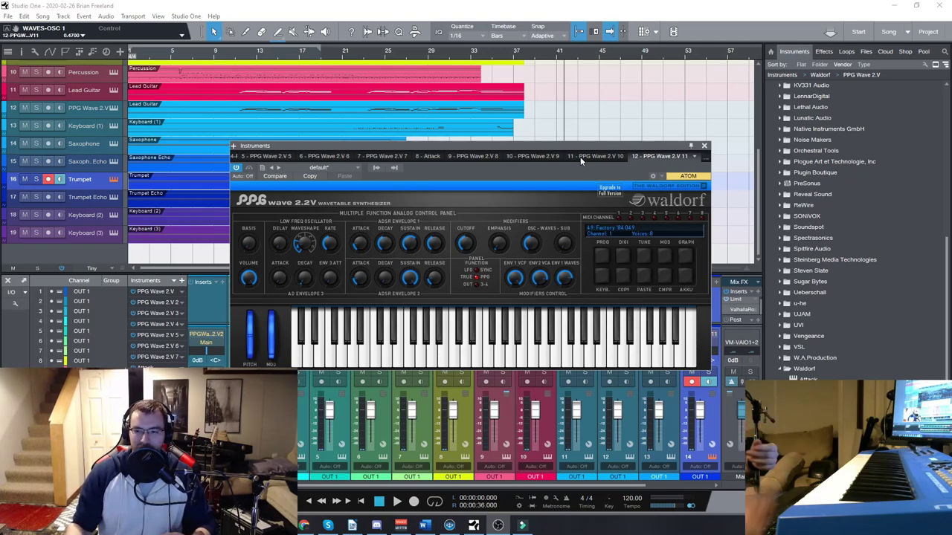
Step: View the Trumpet synth's program list without choosing another program, and close the synth's window
left_click_drag(565, 142, 448, 113)
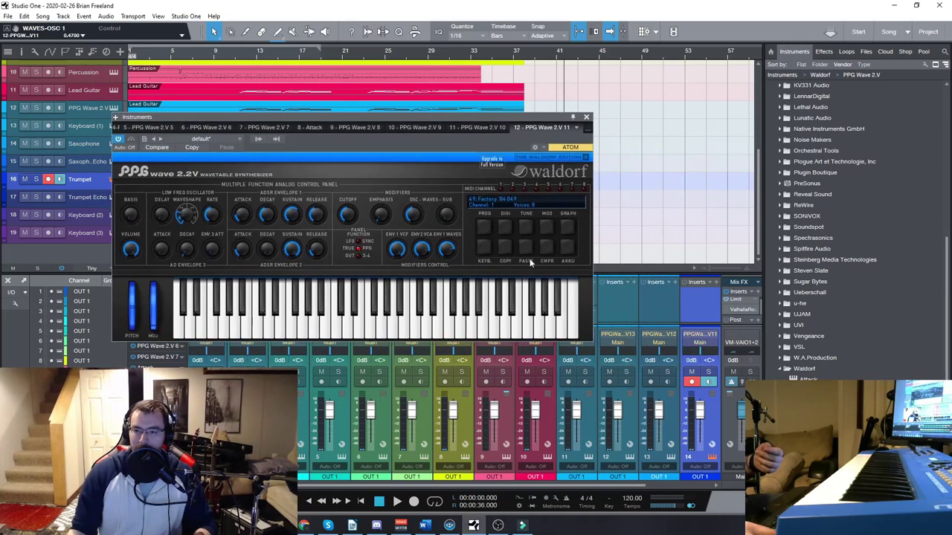
left_click(498, 198)
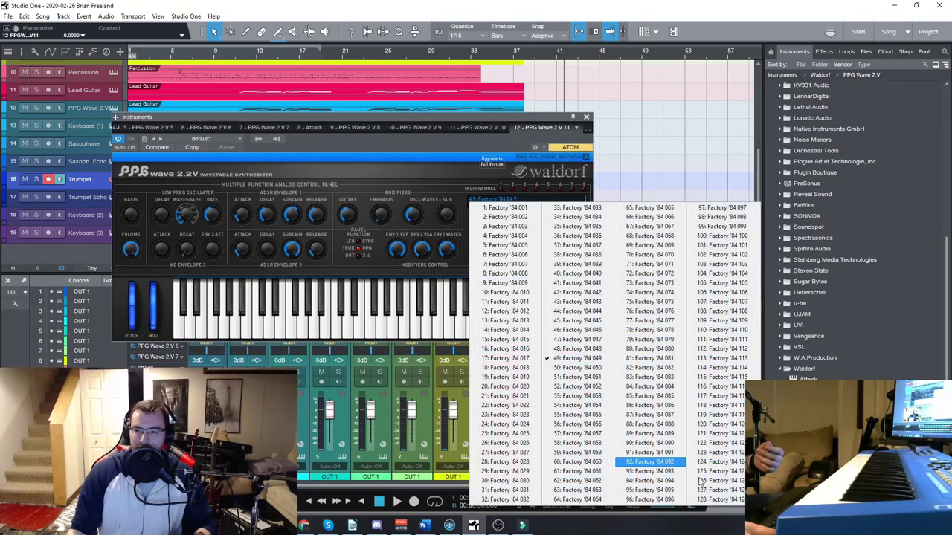
left_click(453, 117)
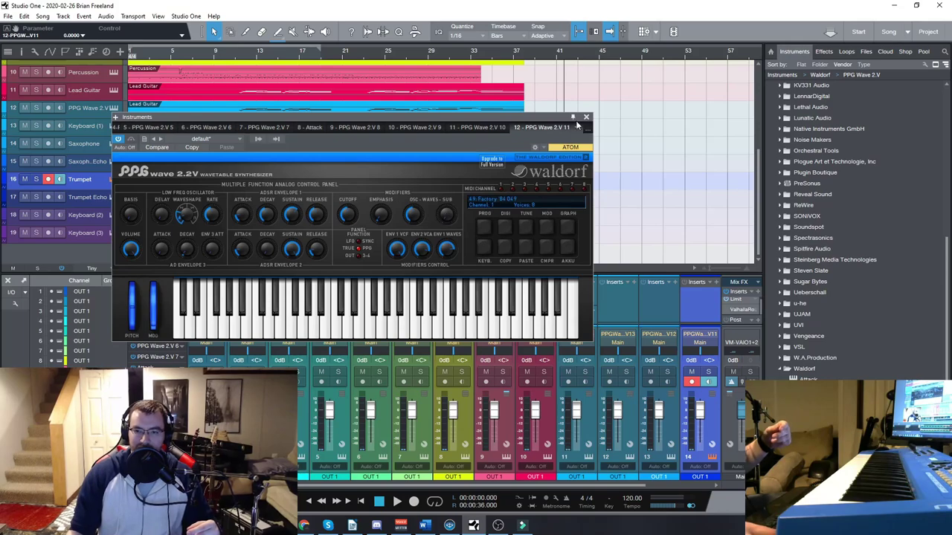
left_click(586, 117)
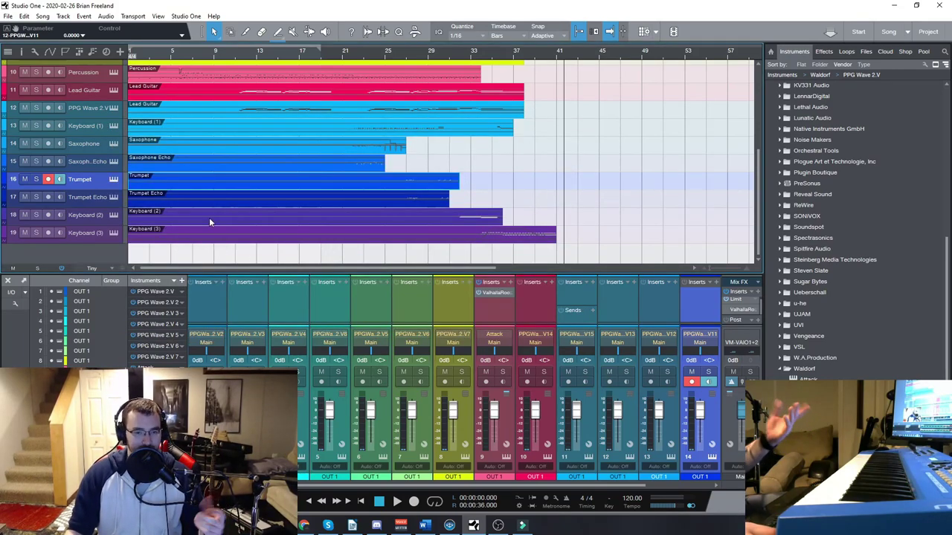
Step: Solo the four Synth octaves tracks and play the song from the beginning
scroll(210, 222, "up", 5)
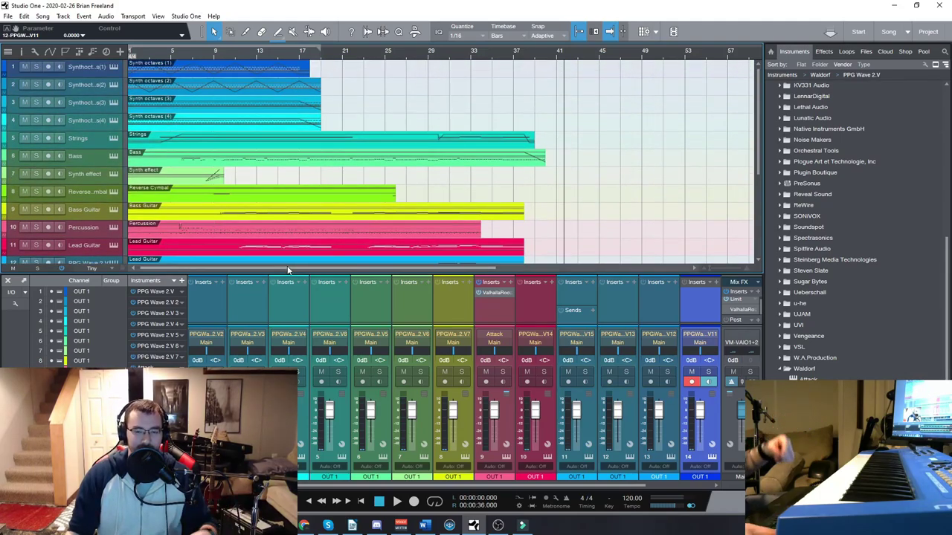
left_click(110, 156)
left_click(106, 139)
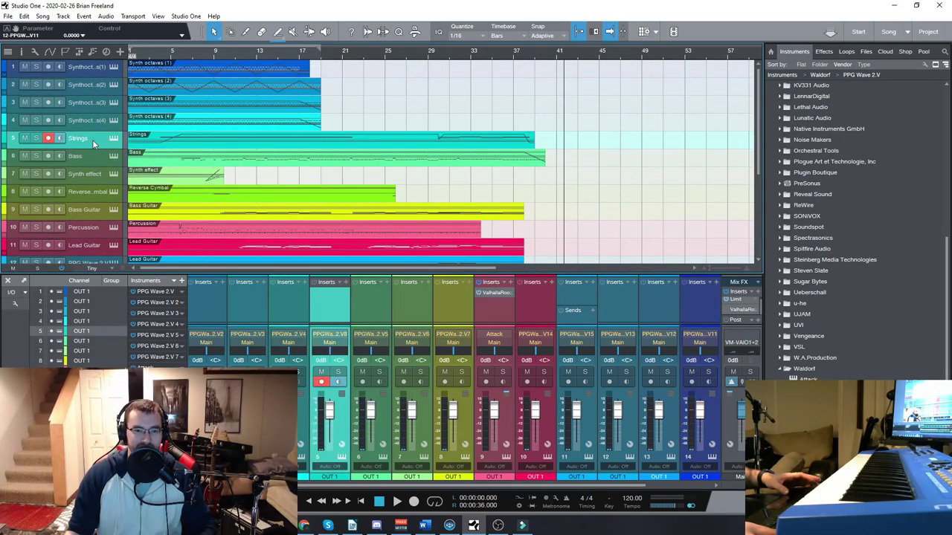
left_click(102, 124)
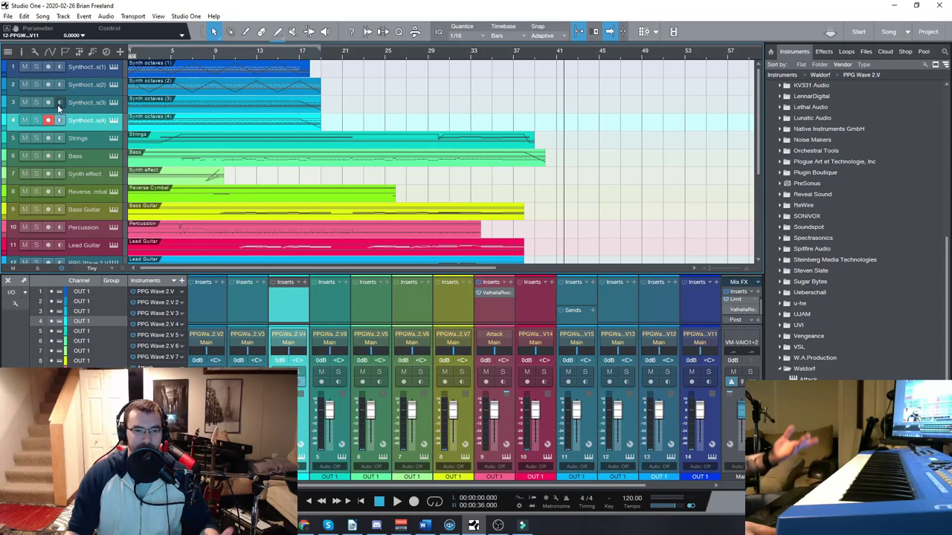
left_click_drag(35, 120, 34, 70)
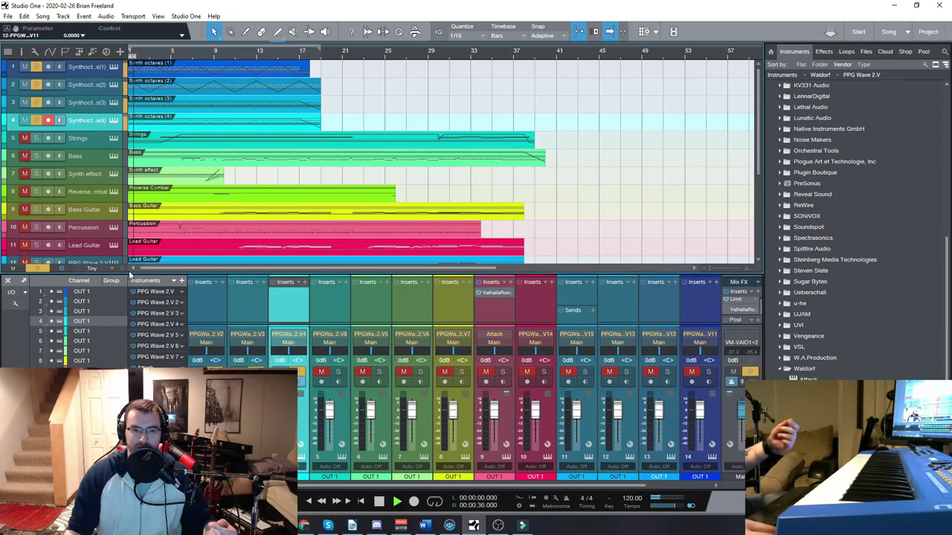
Step: Add Bass, Synth effect, Bass Guitar and Lead Guitar to the soloed tracks, replay from about bar 7 and stop
left_click(35, 155)
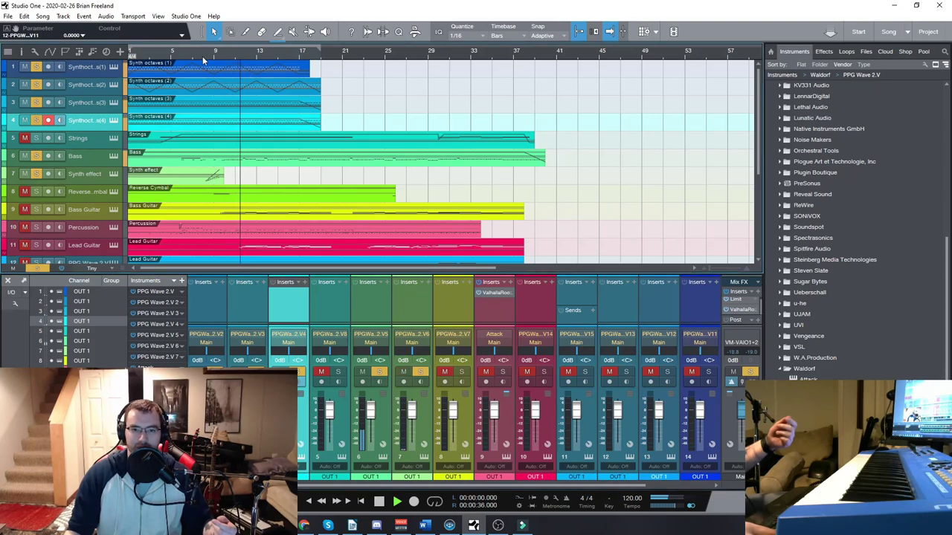
left_click(38, 211)
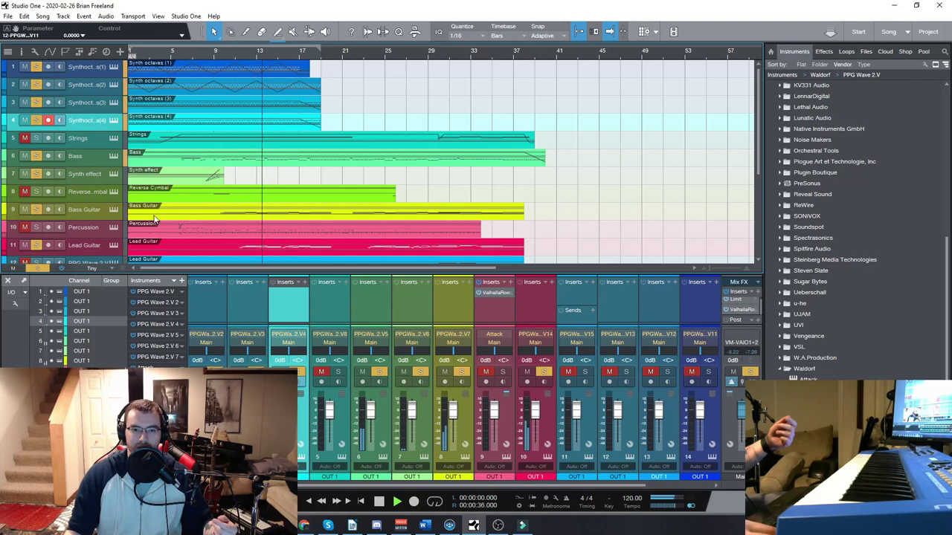
left_click(192, 55)
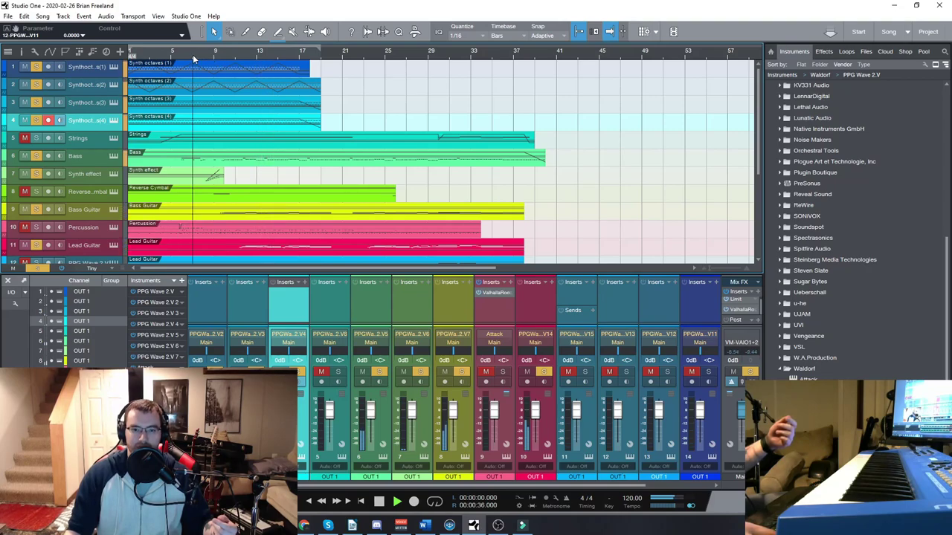
left_click(379, 503)
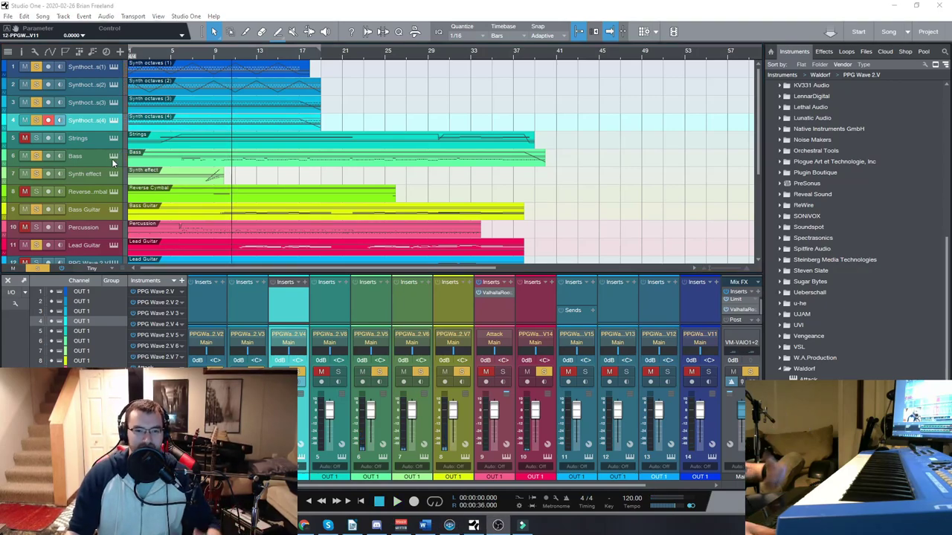
Step: Open the Percussion track's Attack synth and move its window so the whole panel is visible
left_click(87, 230)
left_click(113, 230)
left_click_drag(497, 116, 510, 70)
left_click_drag(375, 70, 425, 56)
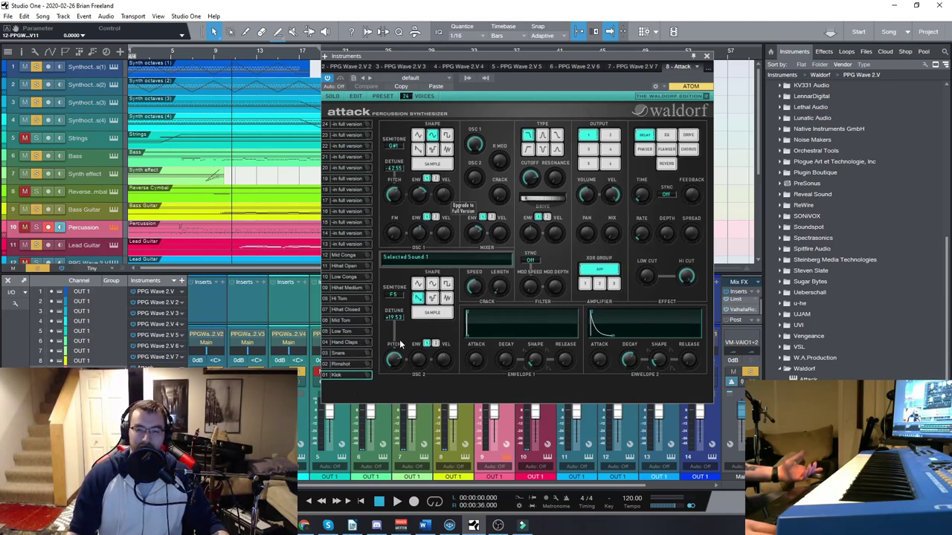
left_click_drag(502, 57, 496, 60)
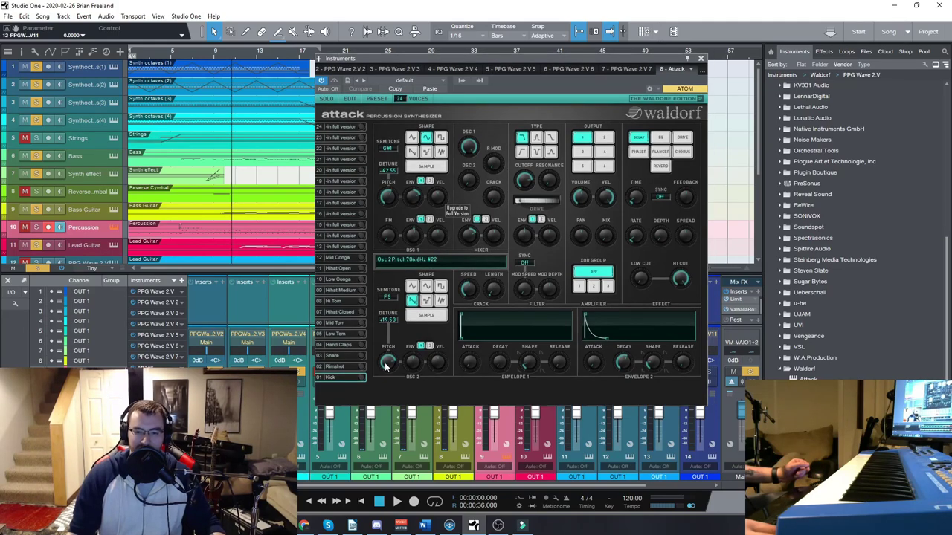
Step: Examine the Attack synth's ROM sounds and kits without loading one, and close its window
left_click(400, 99)
mouse_move(402, 110)
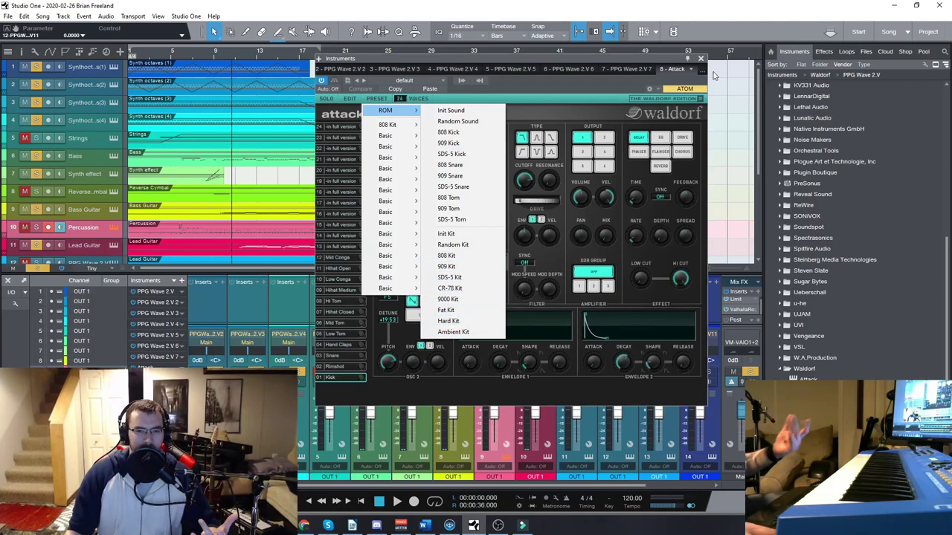
left_click(710, 66)
left_click(701, 58)
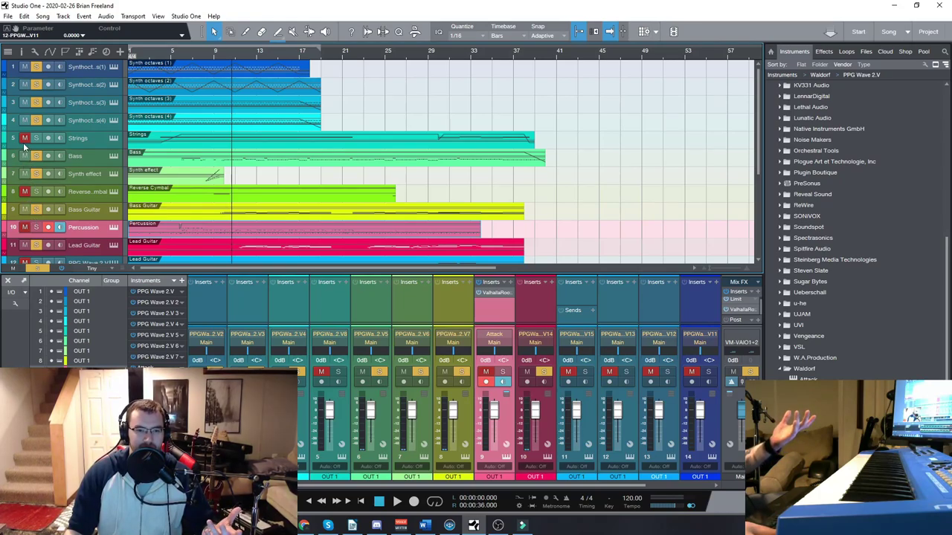
Step: Set the playback position to about bar 7 and start playing the soloed tracks
scroll(50, 209, "down", 1)
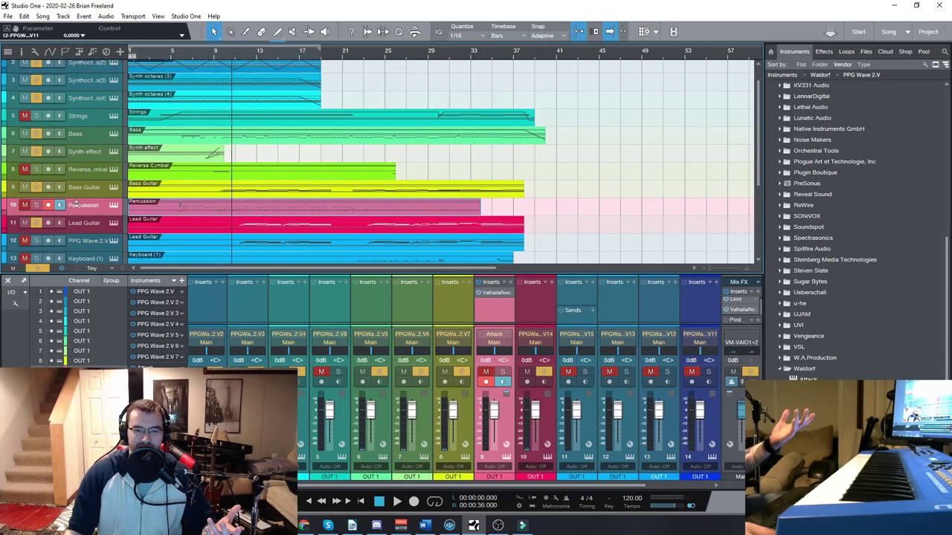
scroll(64, 200, "up", 1)
scroll(62, 194, "down", 2)
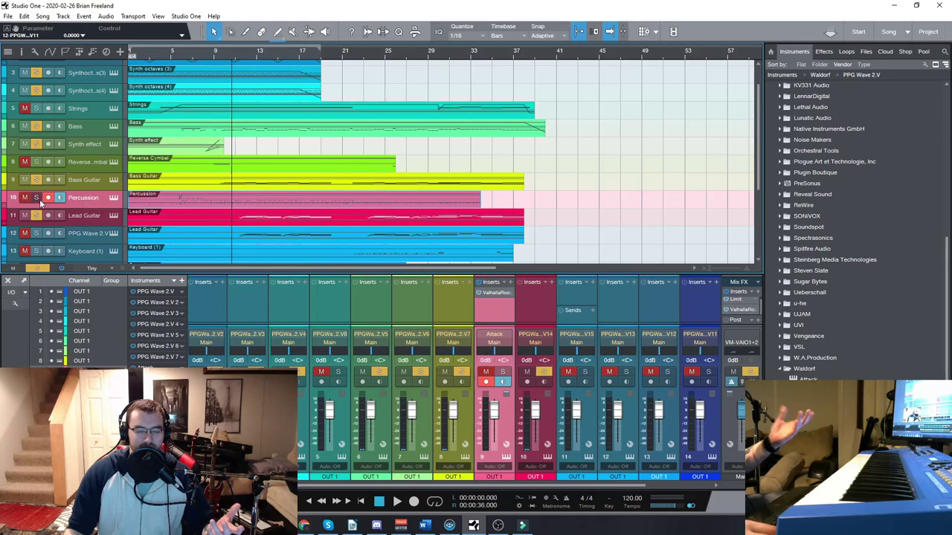
left_click(193, 60)
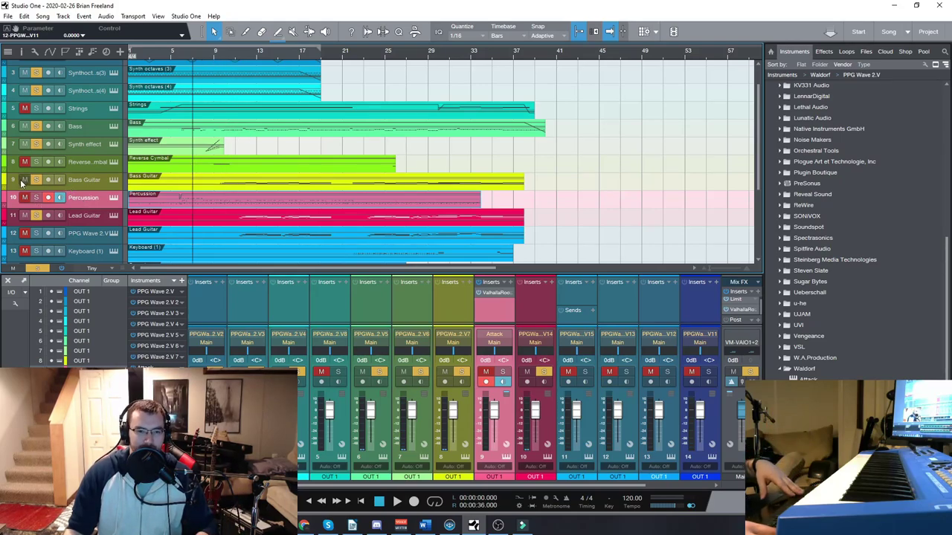
key("space")
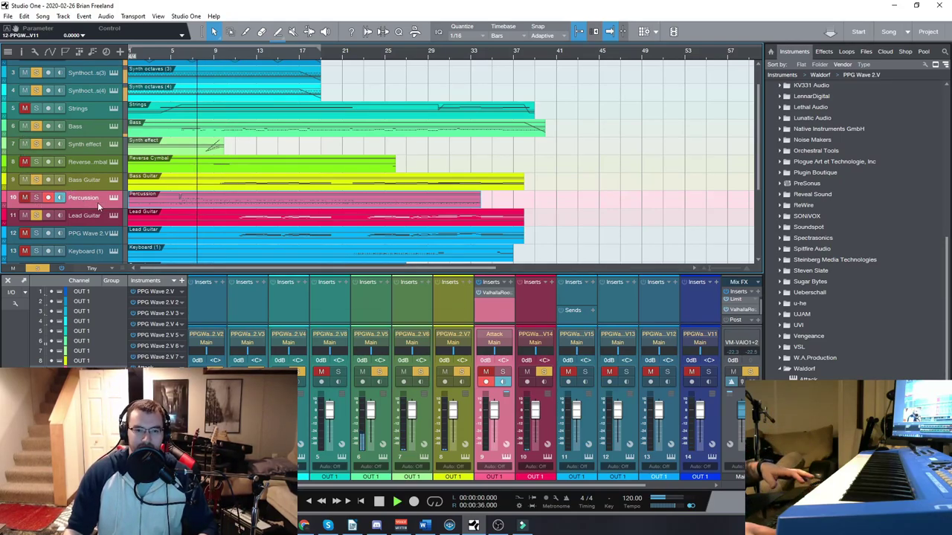
Step: Select the Kick sound in the Percussion track's Attack synth, play from about bar 9 and close the synth's window
left_click(494, 334)
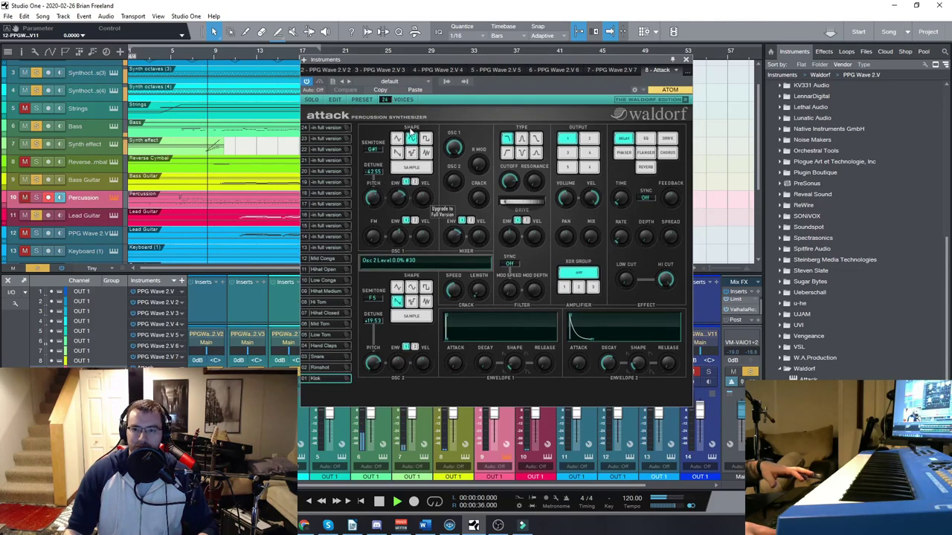
left_click(313, 379)
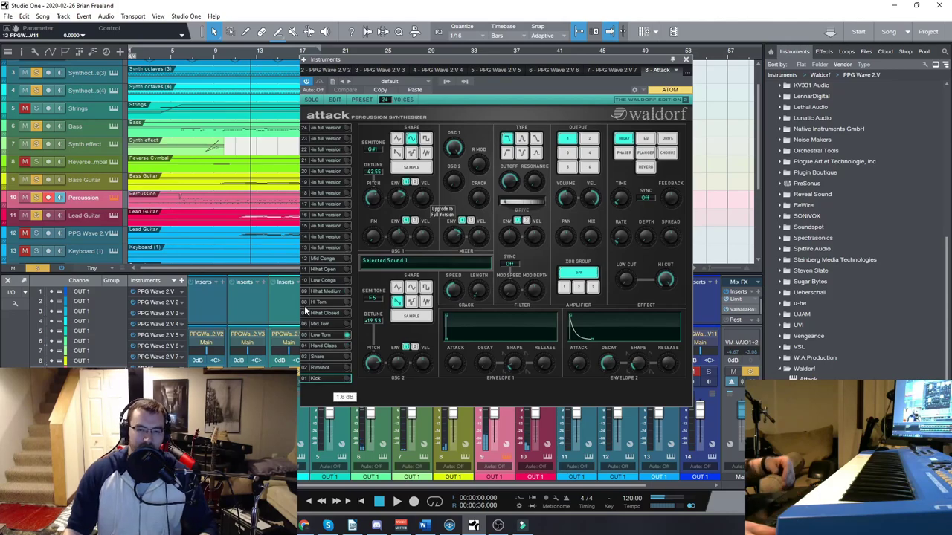
left_click(215, 58)
key("space")
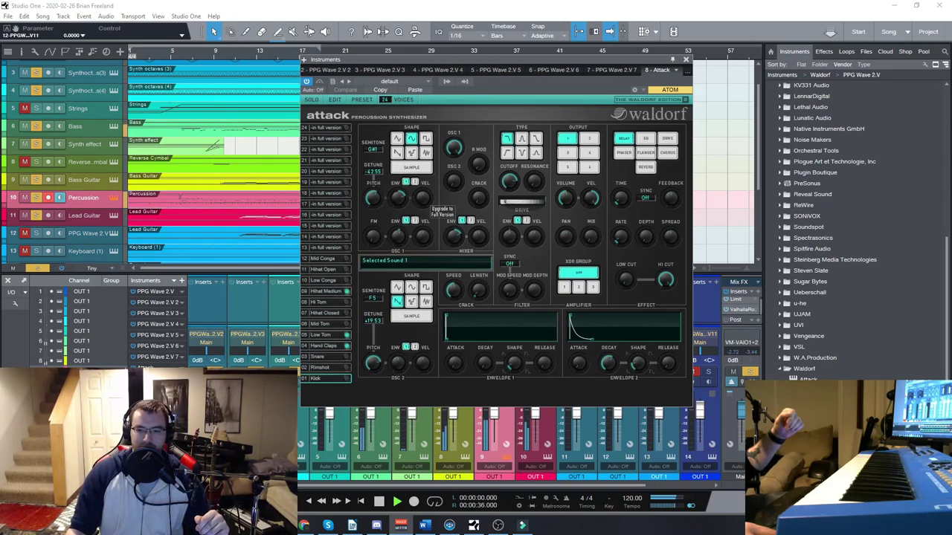
left_click(685, 60)
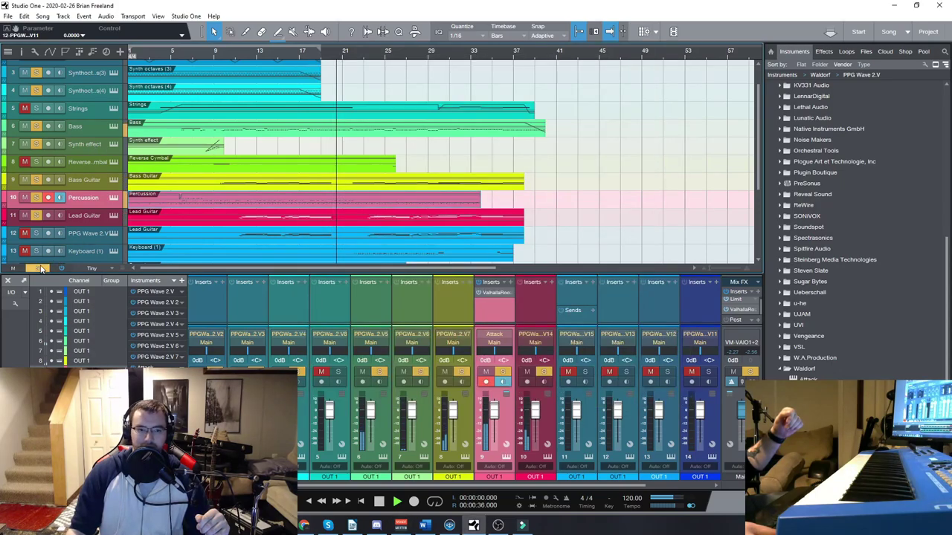
Step: Clear all track solos to play the full mix, and stop playback
scroll(425, 241, "down", 4)
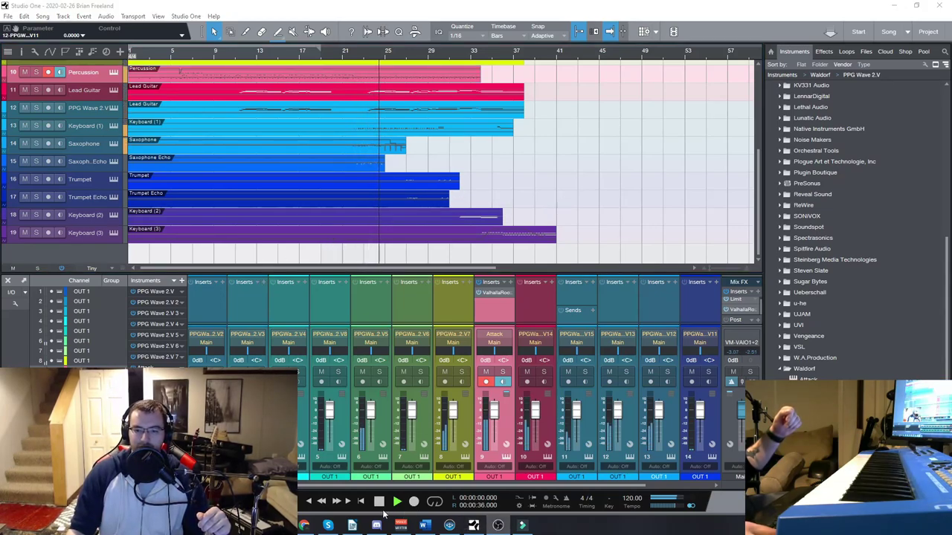
left_click(474, 526)
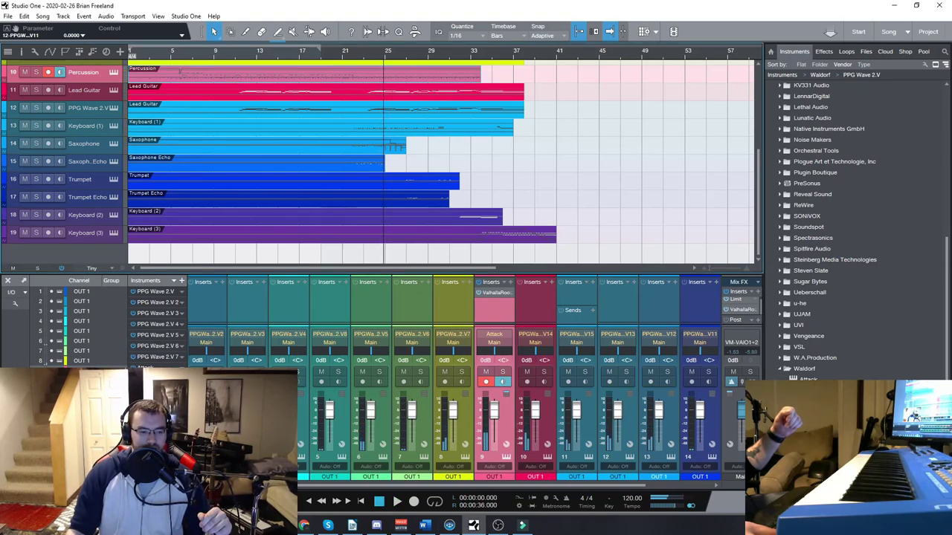
left_click(497, 526)
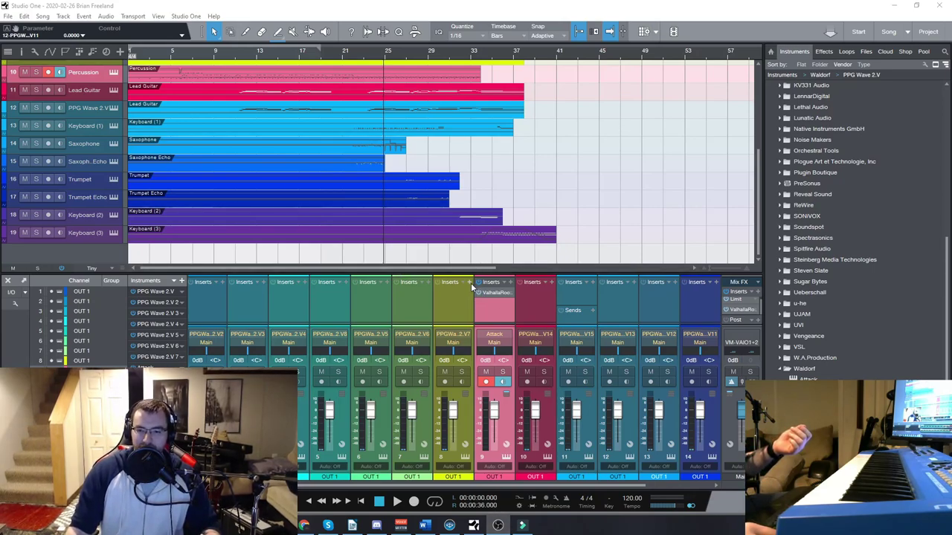
scroll(319, 188, "up", 5)
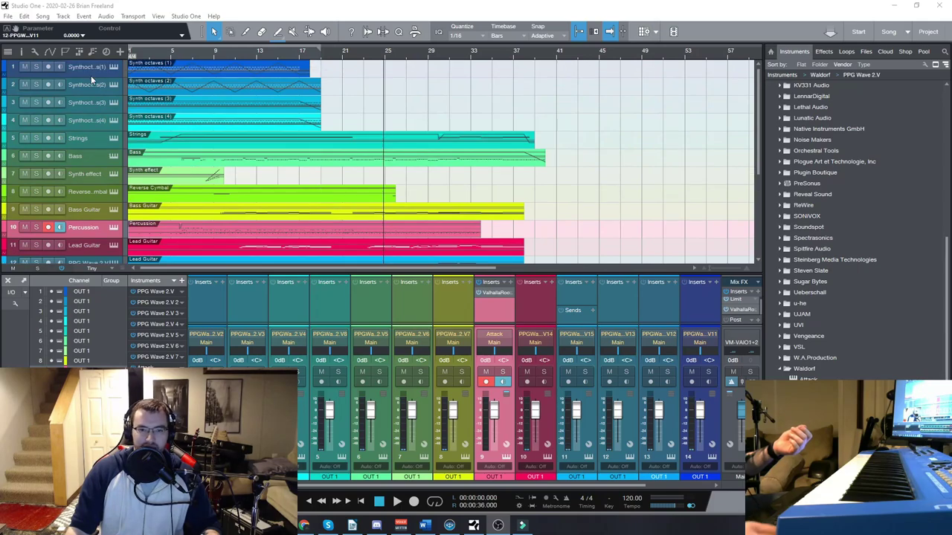
Step: Insert the Waldorf D-Pole multimode filter as an effect on the Synth octaves (1) channel
left_click(83, 68)
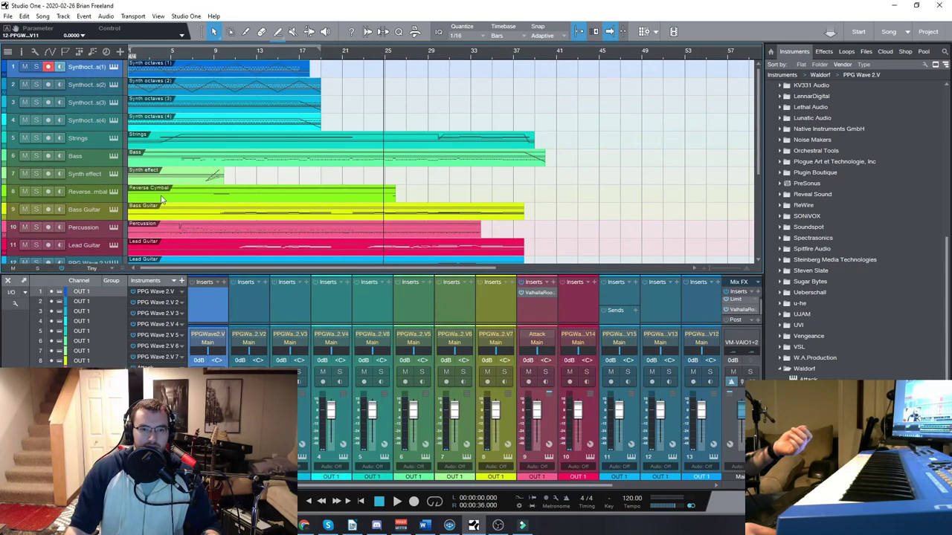
left_click(221, 282)
scroll(293, 195, "down", 2)
left_click(294, 195)
scroll(283, 208, "down", 1)
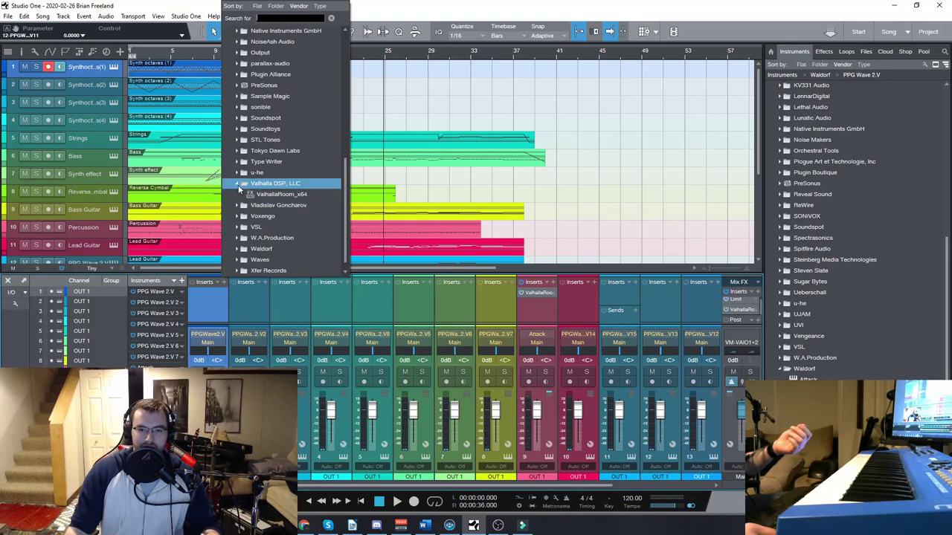
left_click(238, 186)
double_click(267, 230)
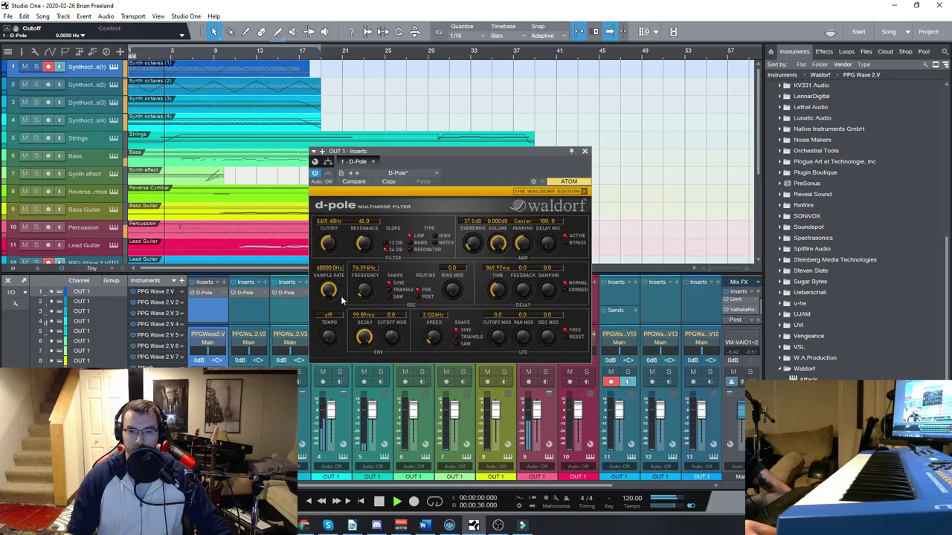
Step: Stop playback, look over the controls of the open D-Pole filter and close its window
key("space")
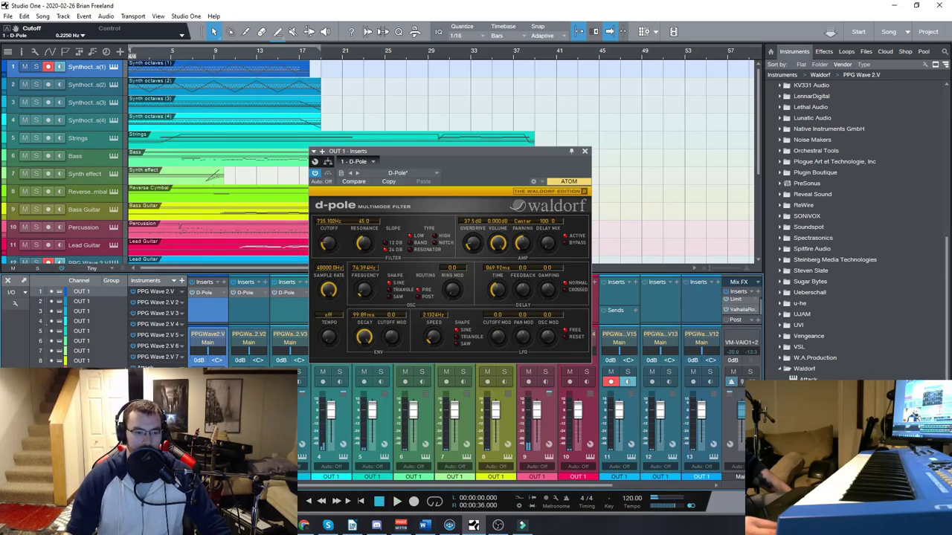
left_click_drag(484, 151, 455, 103)
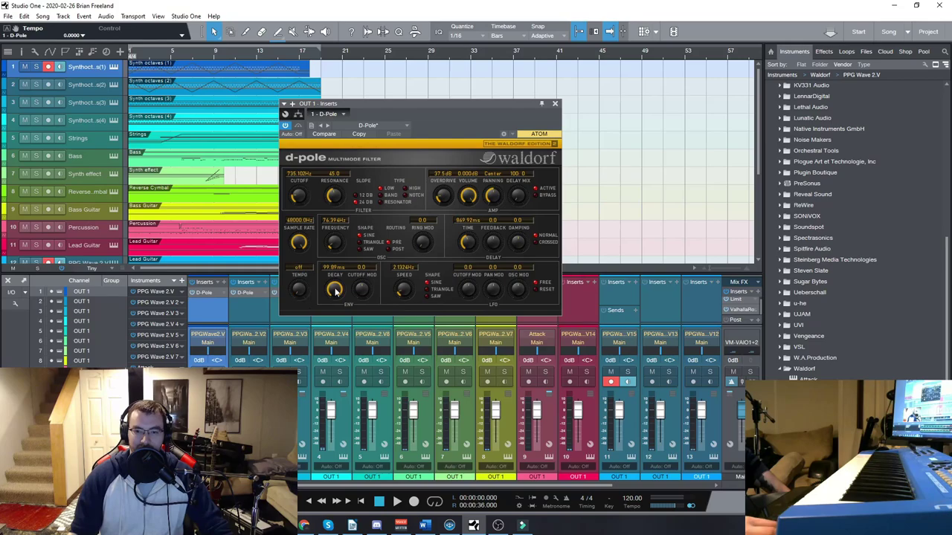
left_click(554, 104)
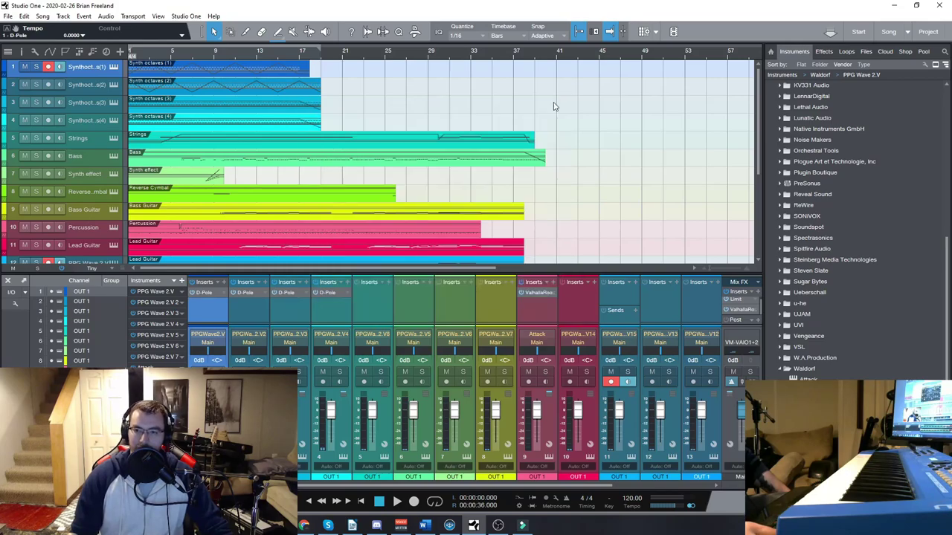
Step: Open the D-Pole filter on the Synth octaves (1) channel and play that track soloed
left_click(206, 295)
left_click_drag(477, 137, 485, 141)
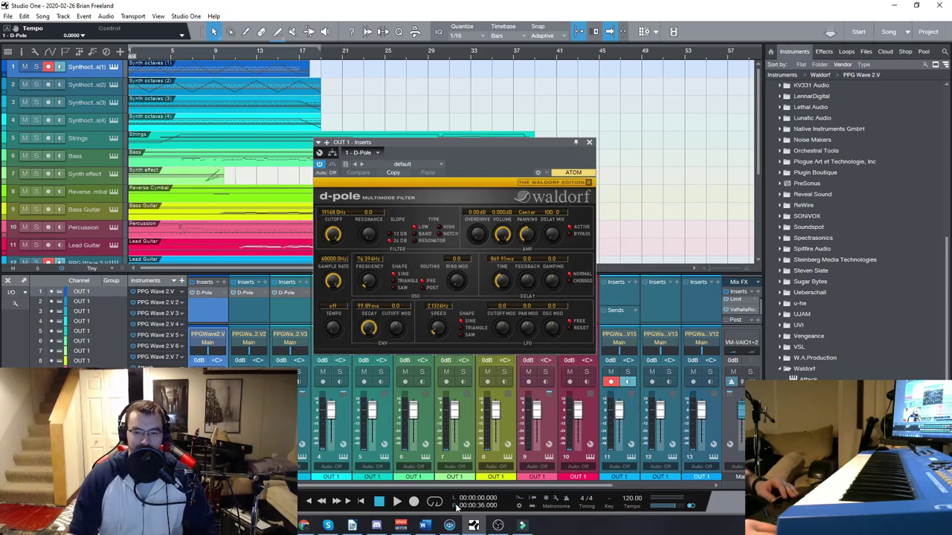
left_click(397, 502)
key("space")
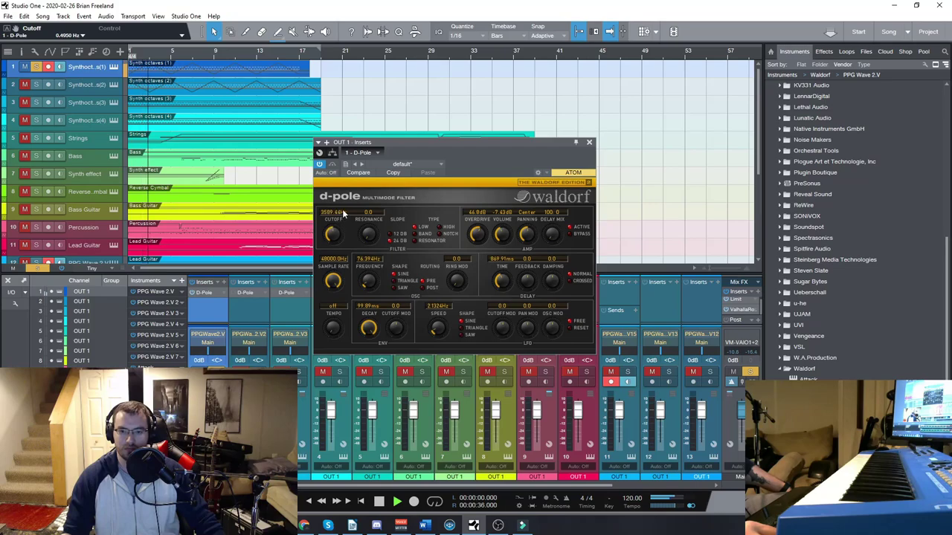
Step: Set D-Pole's resonance to 72, overdrive to 43.3 dB and panning to 11.90, and sweep the cutoff to about 369 Hz during playback
left_click_drag(369, 237, 378, 212)
left_click_drag(332, 236, 339, 279)
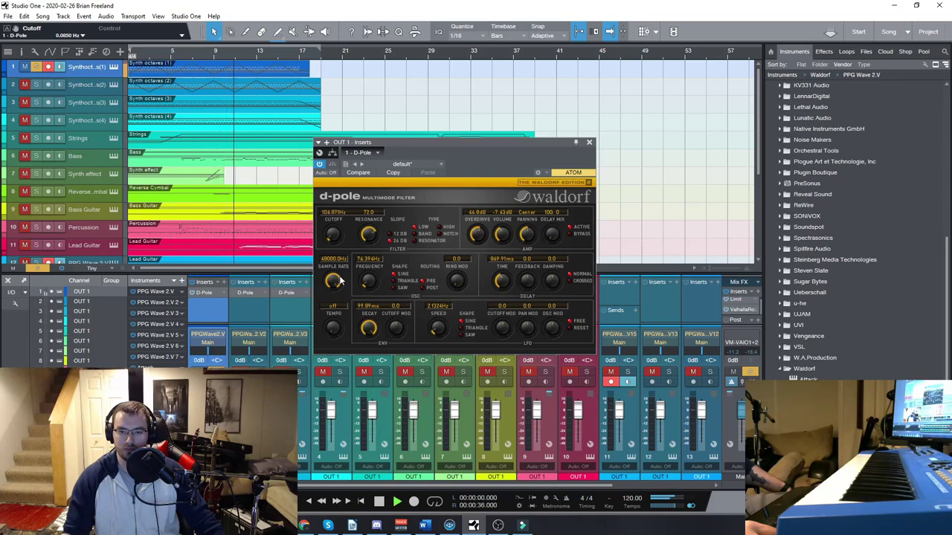
left_click_drag(478, 244, 538, 209)
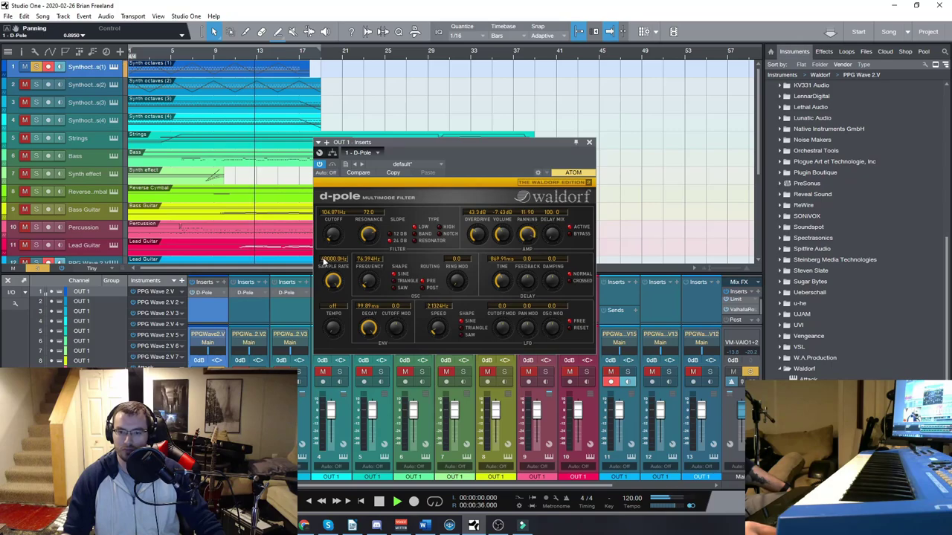
left_click_drag(339, 242, 340, 236)
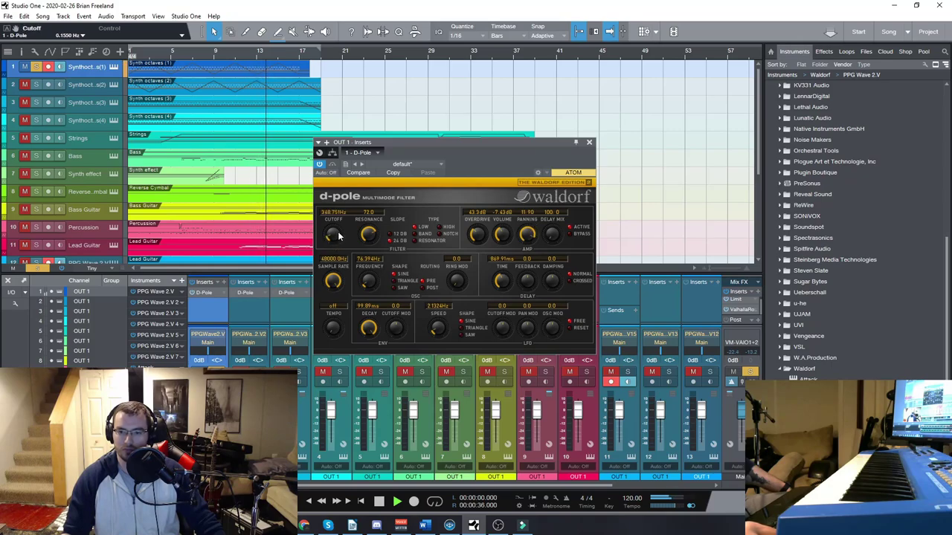
Step: Set D-Pole's overdrive to 52 dB, volume to -24.4 dB, resonance to 52.5 and cutoff to about 4208 Hz, and close its window
left_click_drag(478, 246, 479, 251)
mouse_move(336, 241)
left_mouse_down()
mouse_move(344, 212)
mouse_move(332, 244)
mouse_move(336, 230)
left_mouse_up()
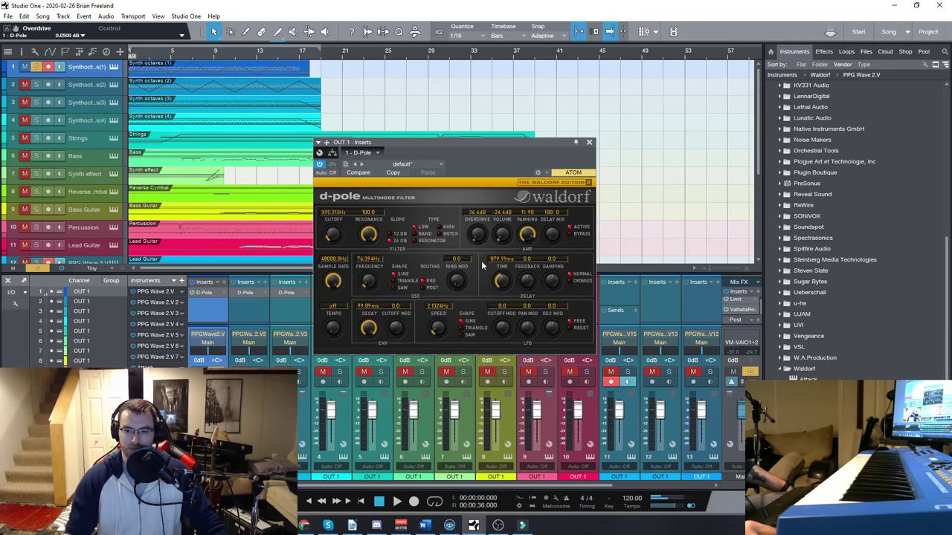
left_click_drag(336, 228, 336, 245)
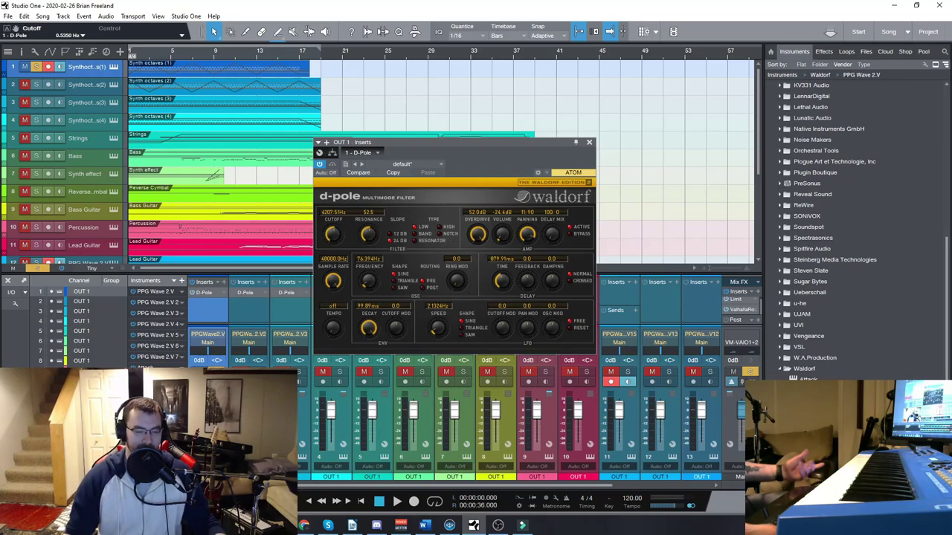
left_click(588, 141)
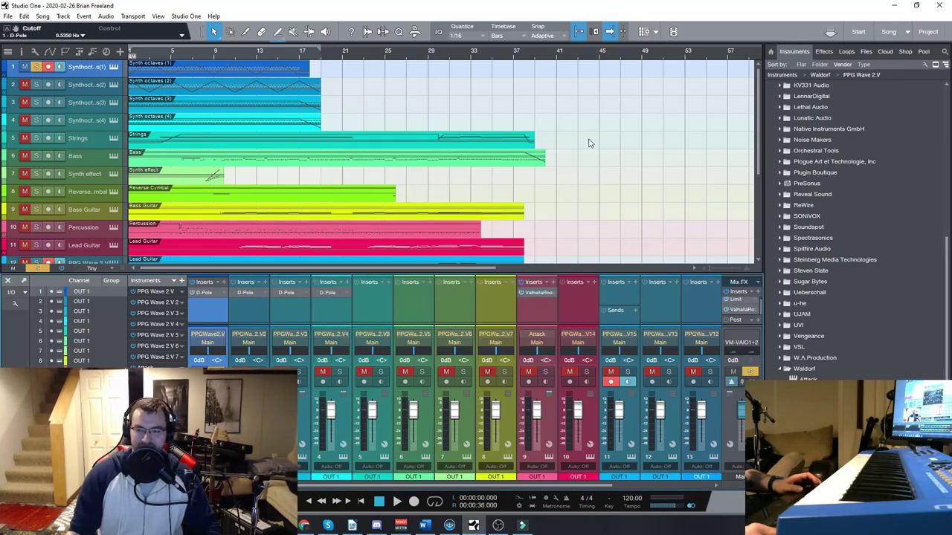
scroll(284, 201, "down", 3)
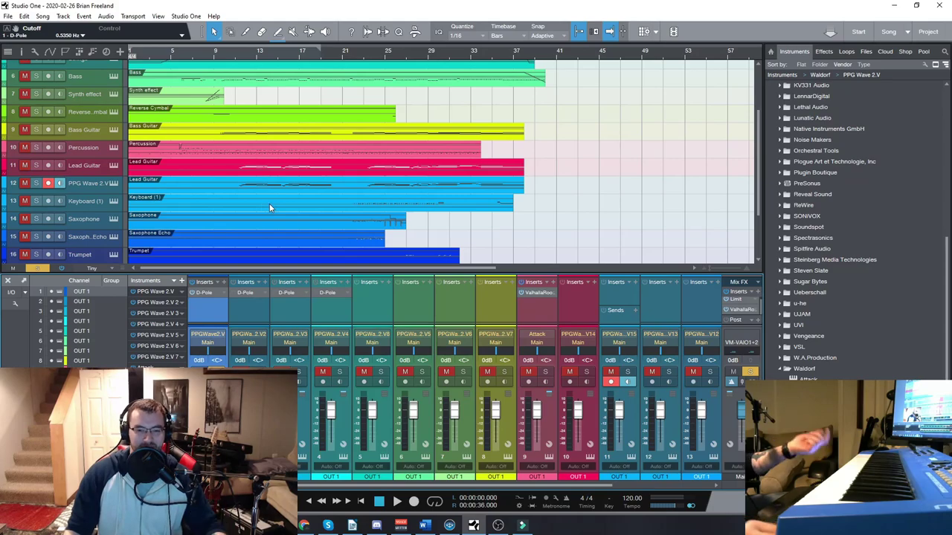
scroll(262, 207, "down", 4)
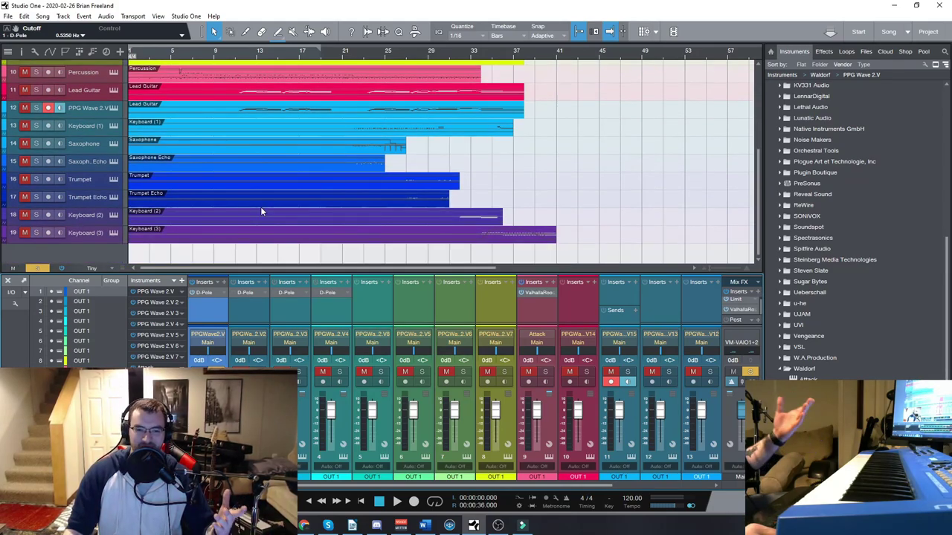
scroll(245, 205, "up", 8)
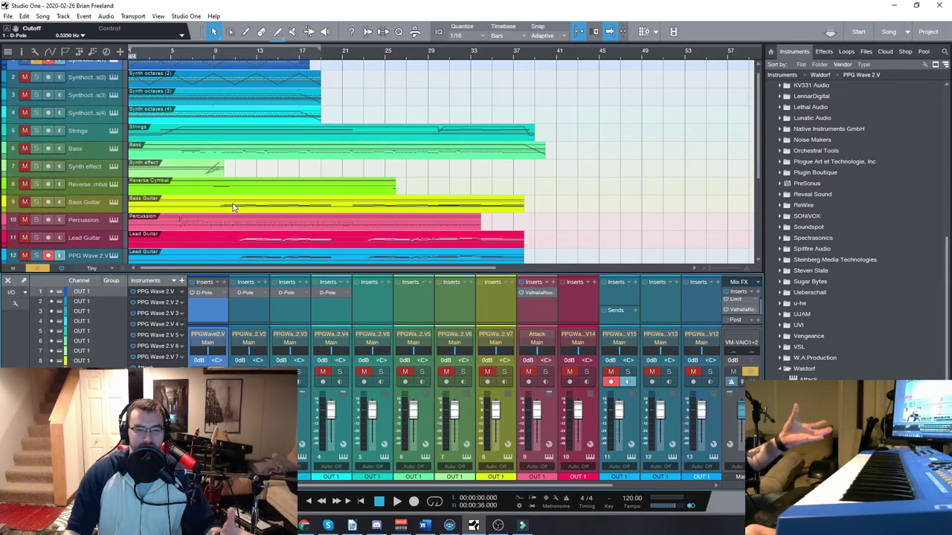
scroll(232, 208, "up", 1)
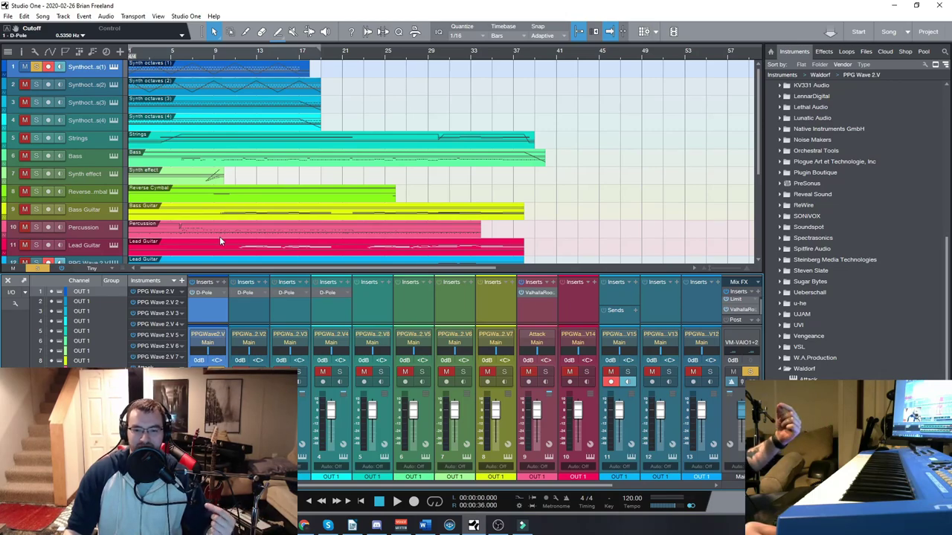